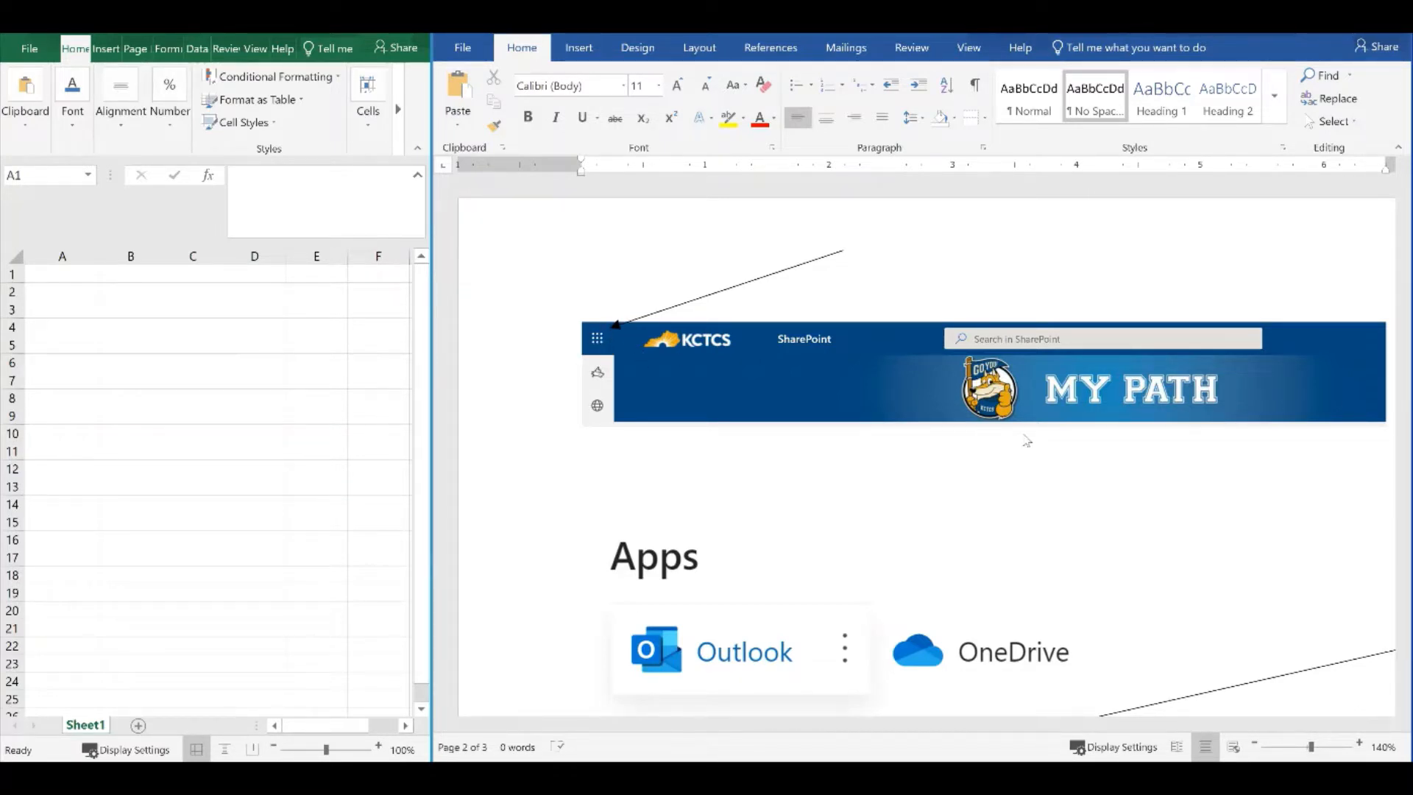
# Step: Read through the document's app list and the worked example on $100 invested for 4 years at 3.9%, compounded monthly
pyautogui.scroll(-3, 1025, 440)
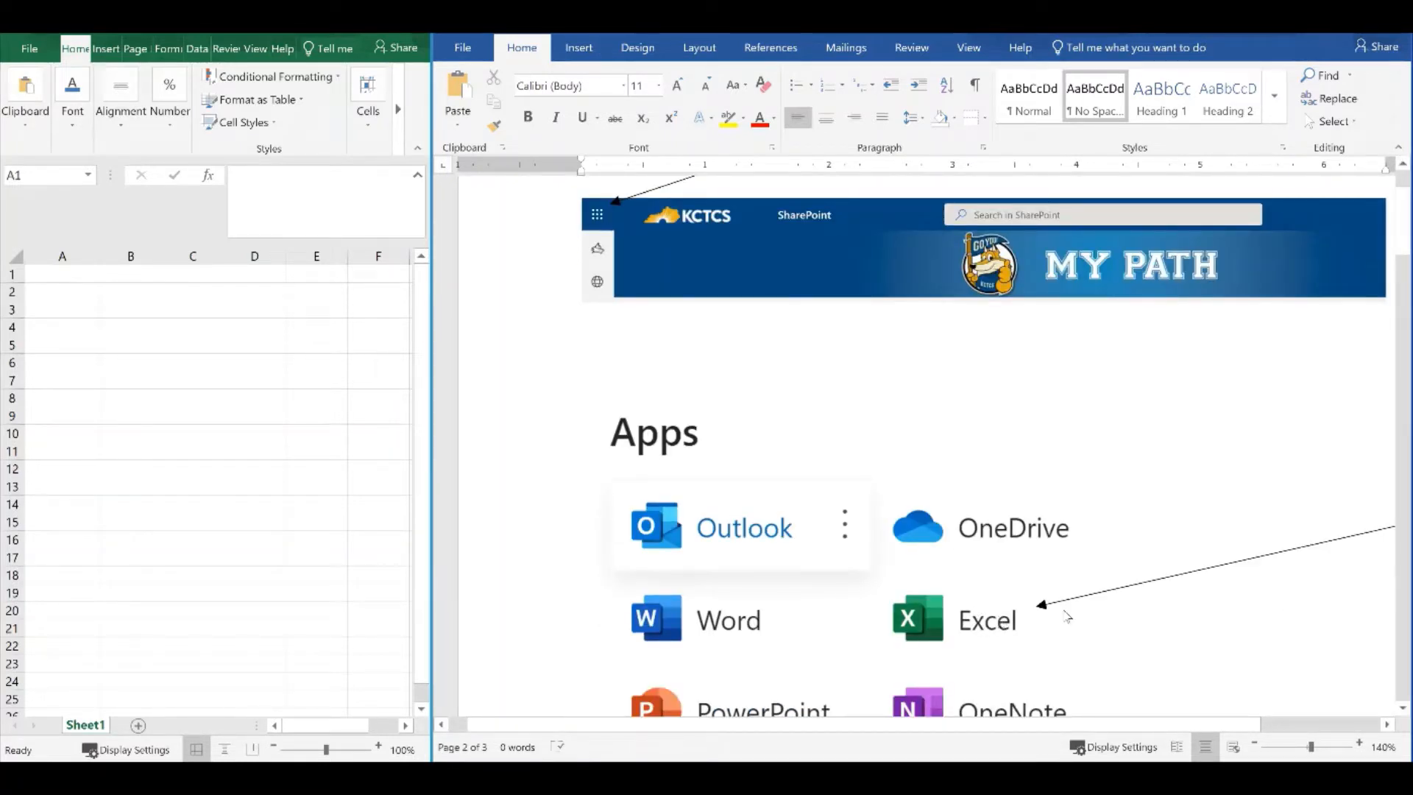
pyautogui.scroll(-2, 1066, 615)
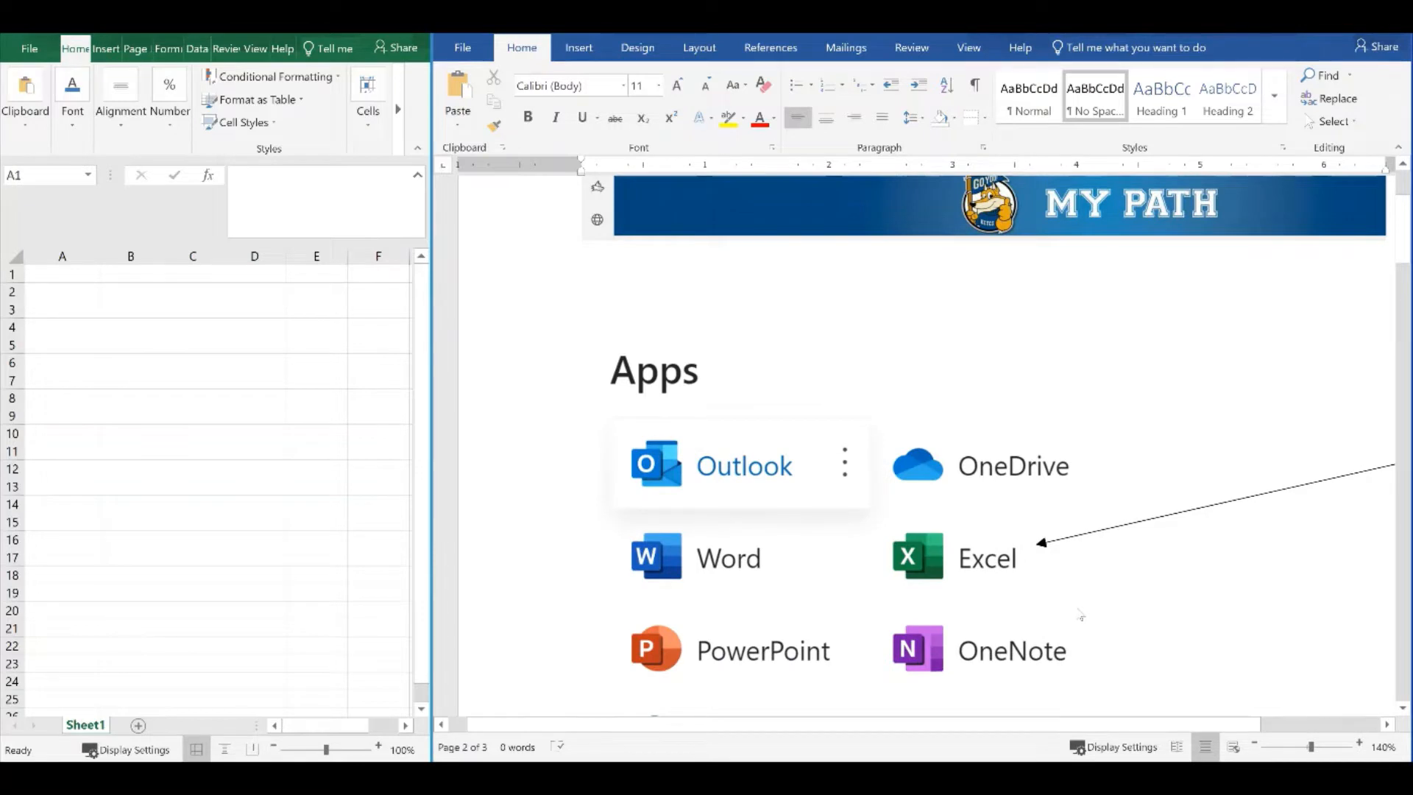
pyautogui.scroll(-5, 1087, 582)
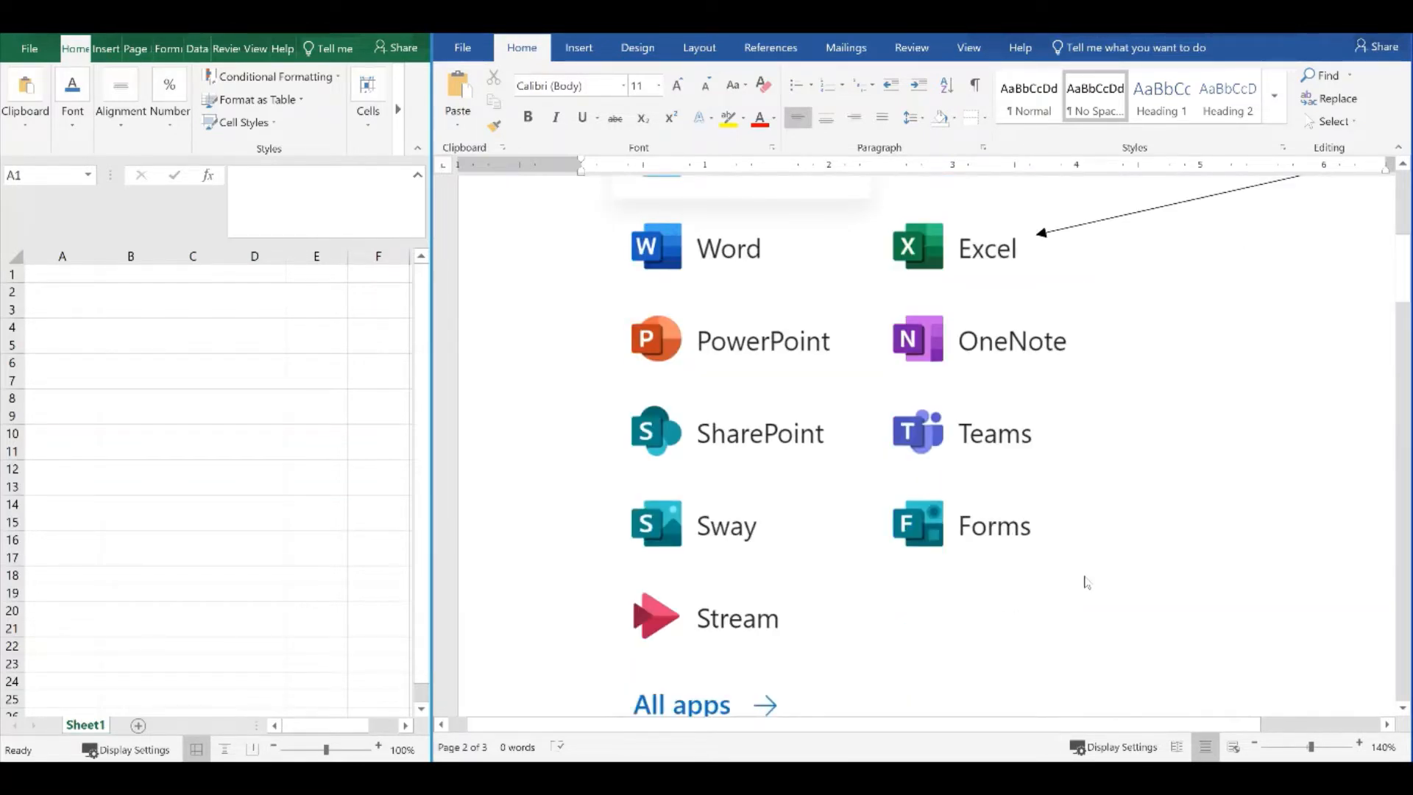
pyautogui.scroll(-2, 1086, 581)
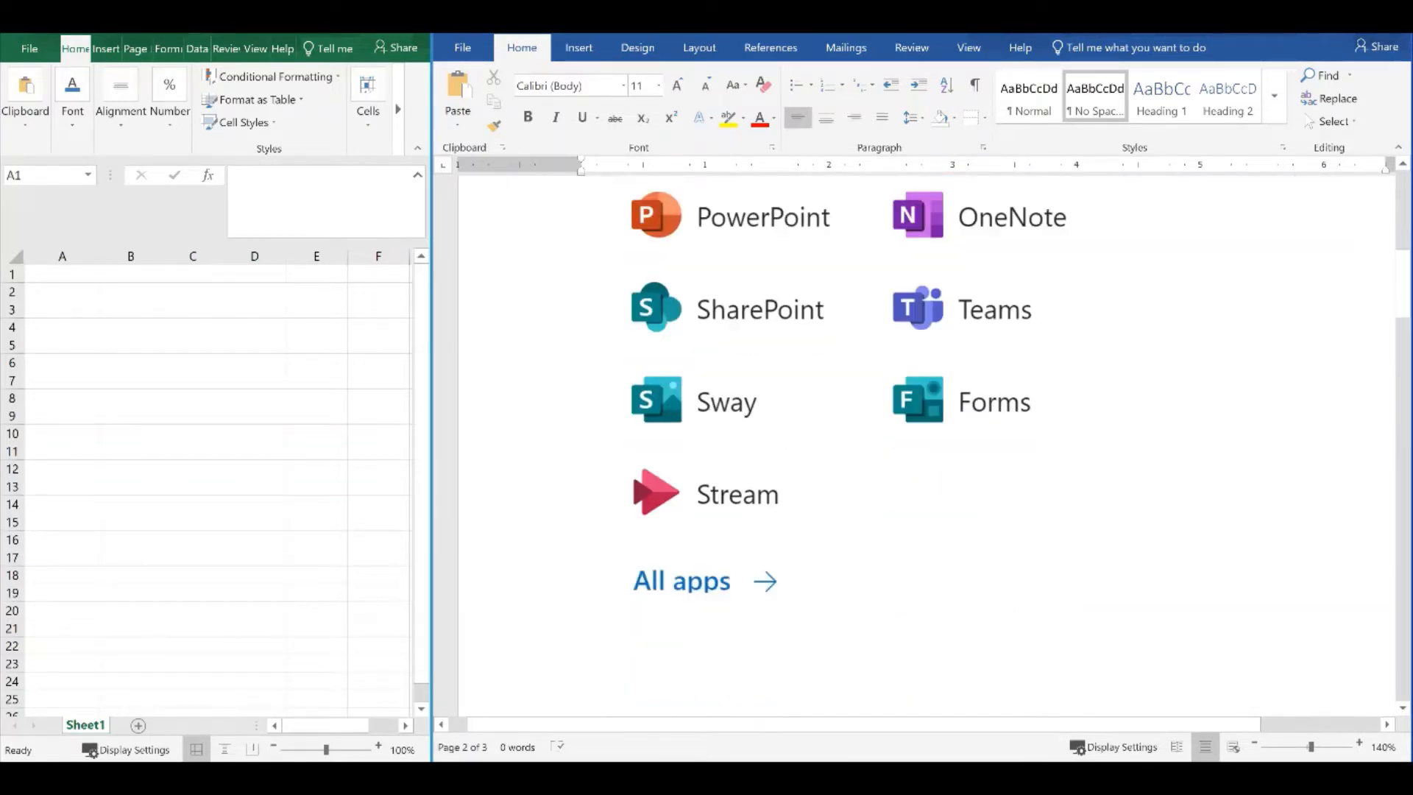
pyautogui.click(238, 412)
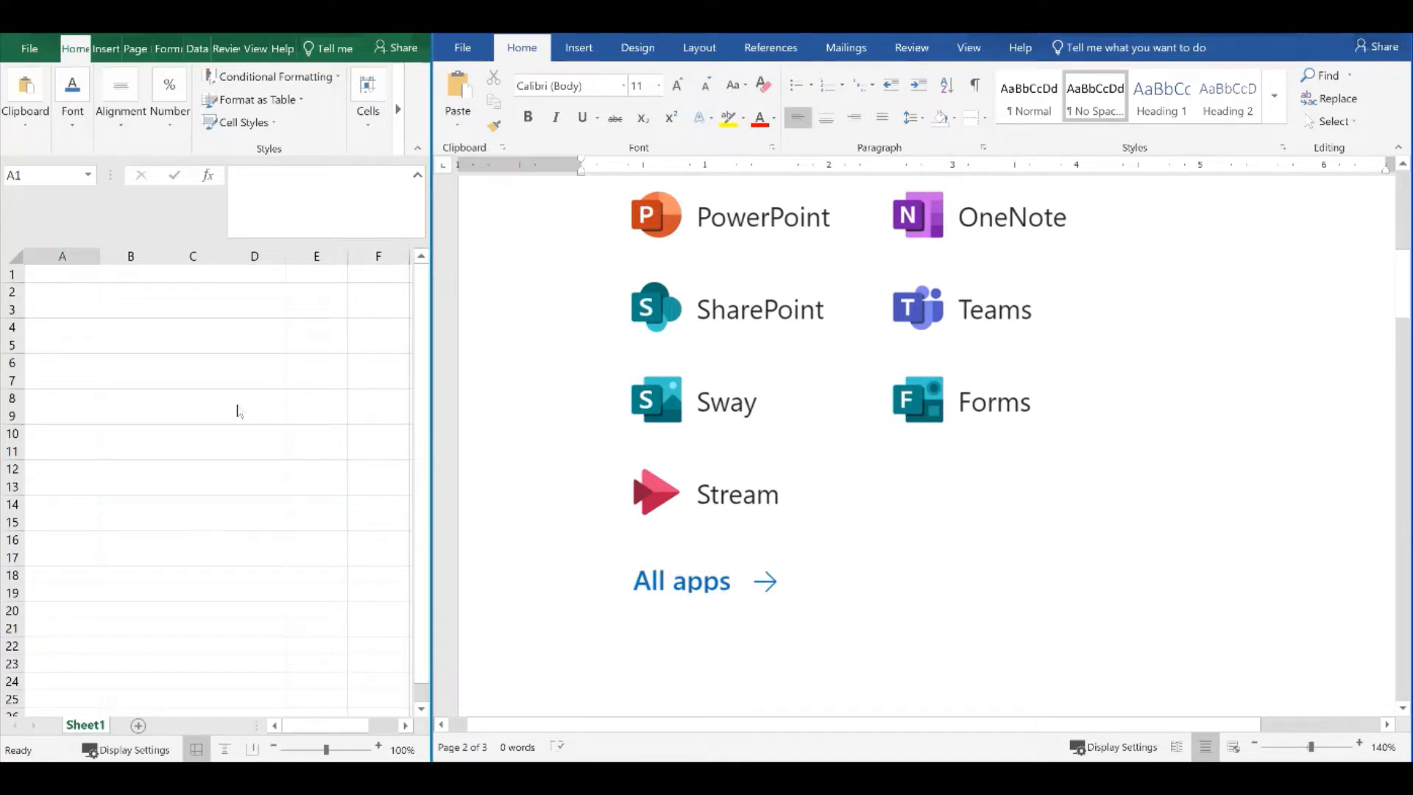
pyautogui.scroll(-10, 968, 531)
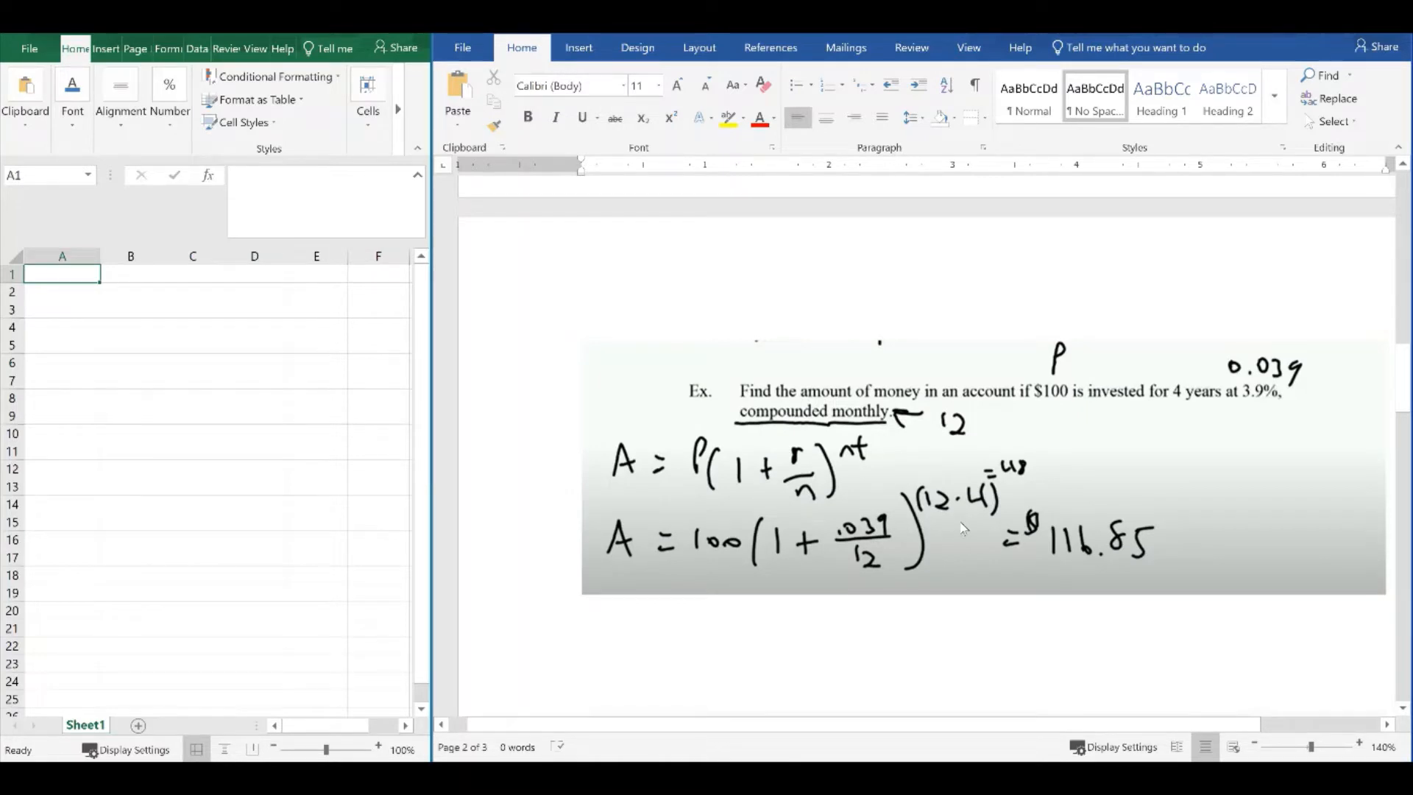
pyautogui.scroll(-1, 962, 526)
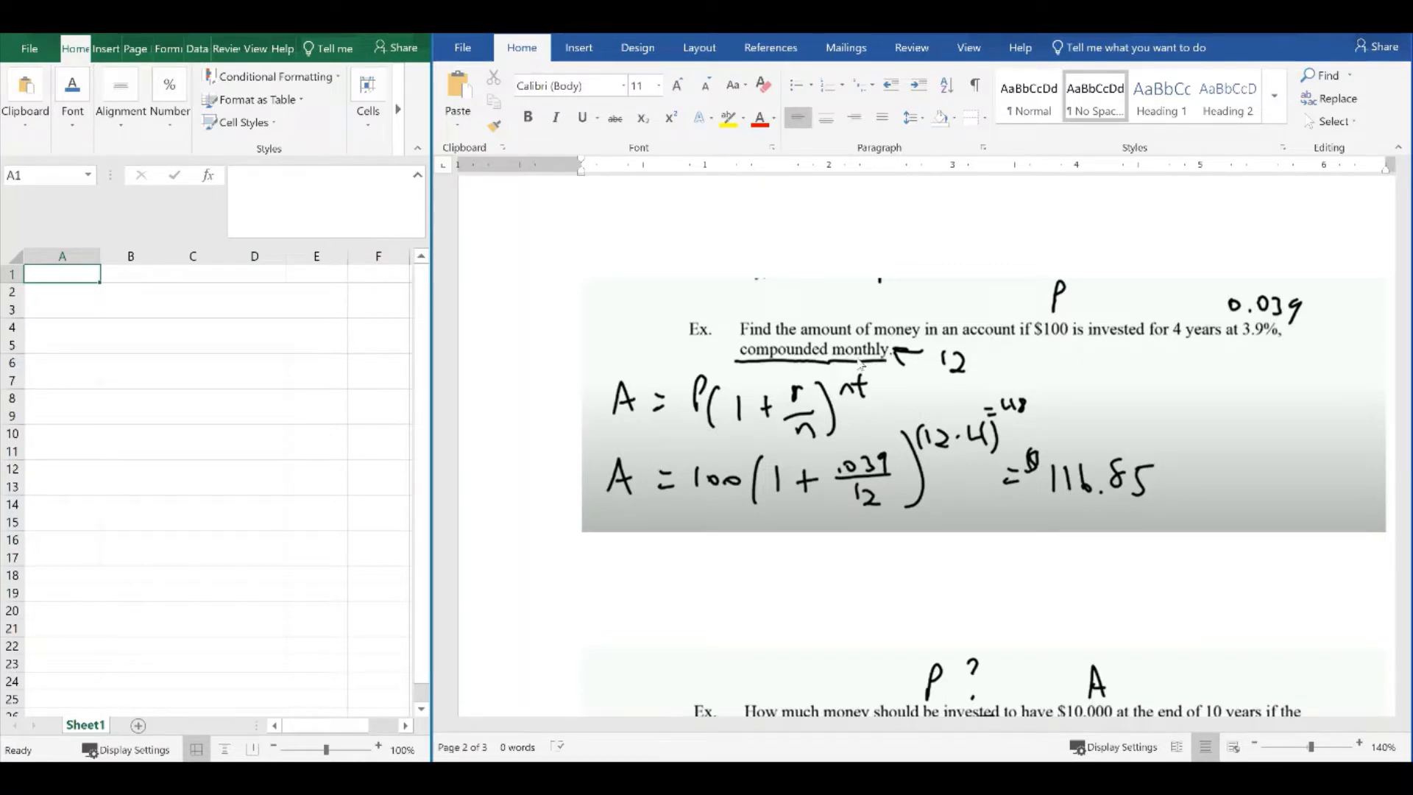
# Step: Calculate the future value of $100 at 3.9% compounded monthly for 4 years in cell A1 with =FV(3.9%/12,12*4,,100)
pyautogui.doubleClick(61, 278)
pyautogui.write('=FV(')
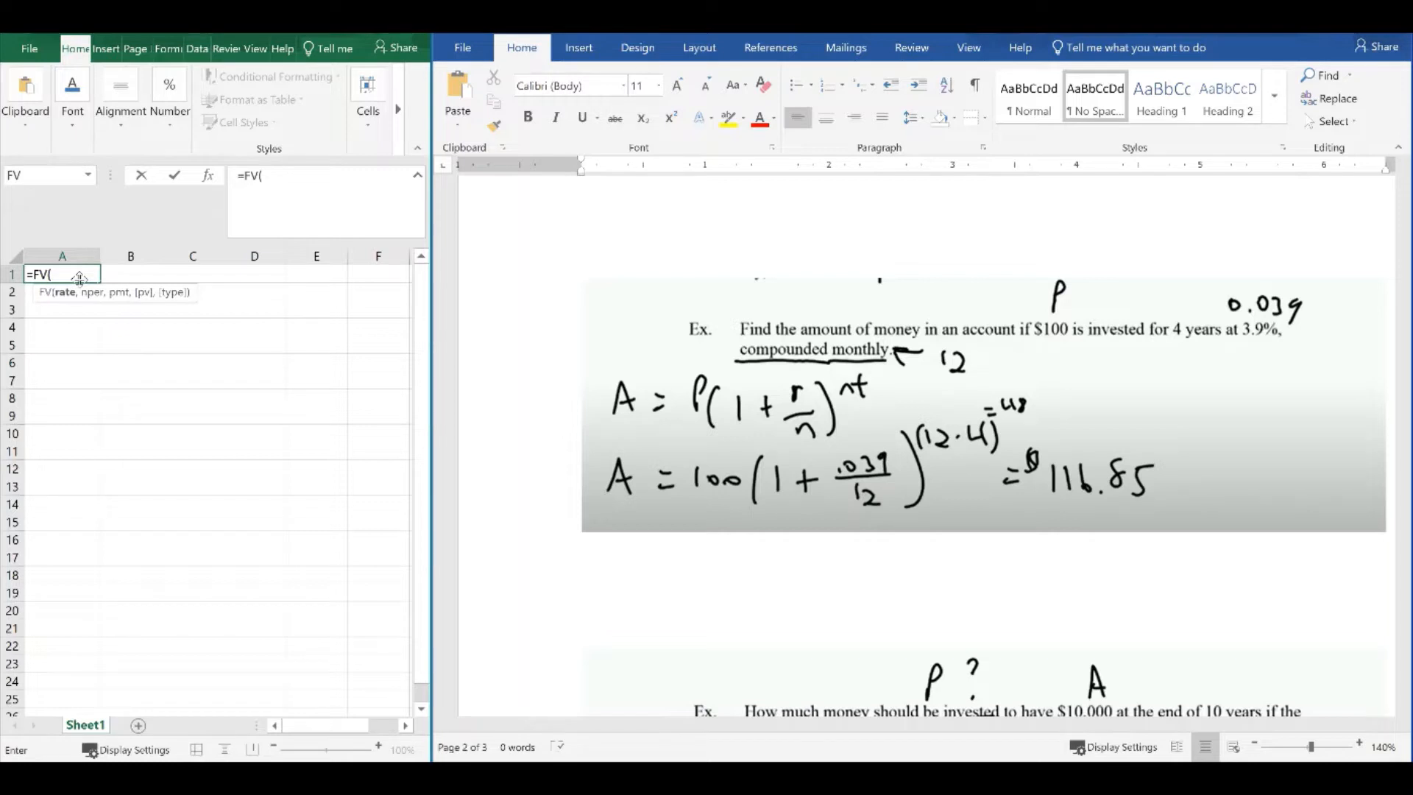
pyautogui.write('3.9%/12')
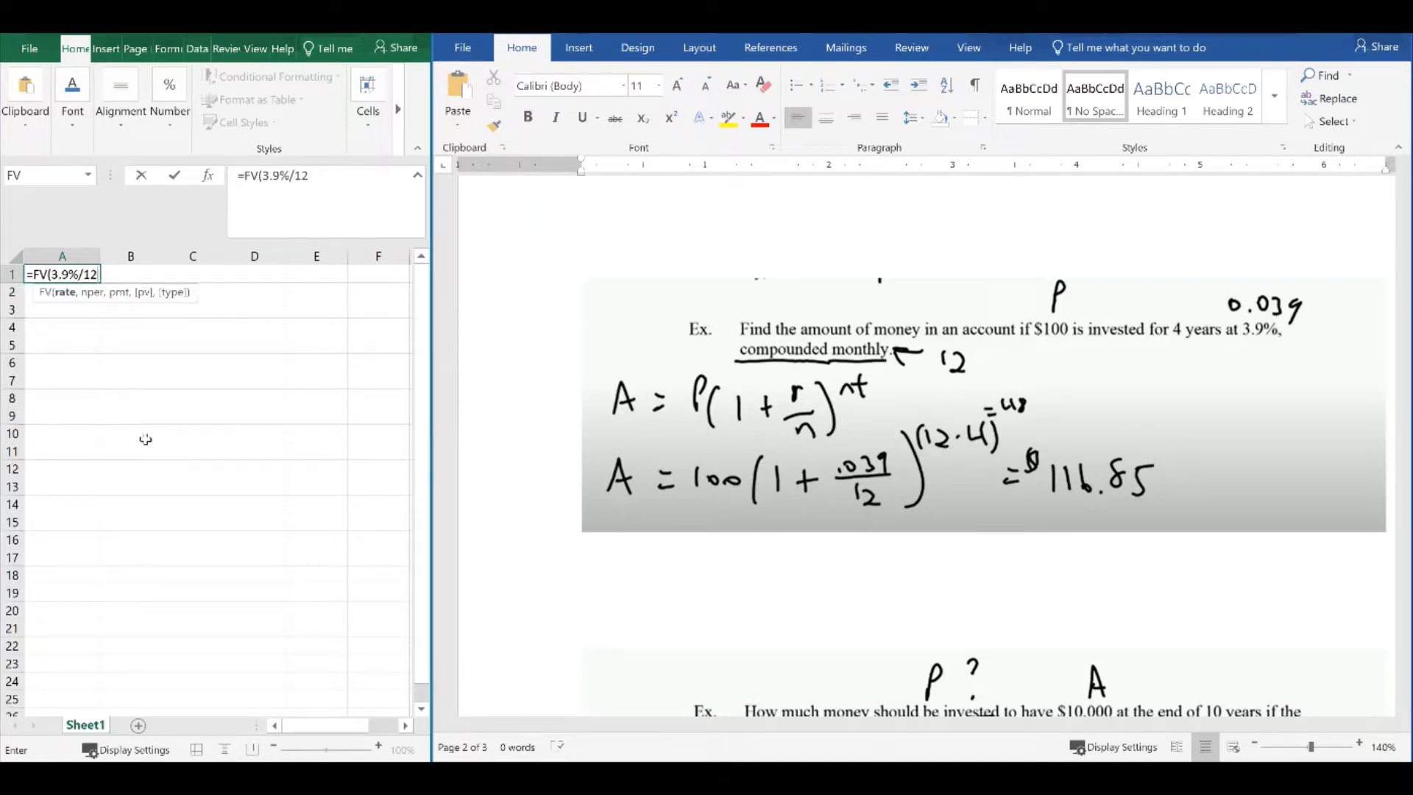
pyautogui.write(',')
pyautogui.write('12*4,')
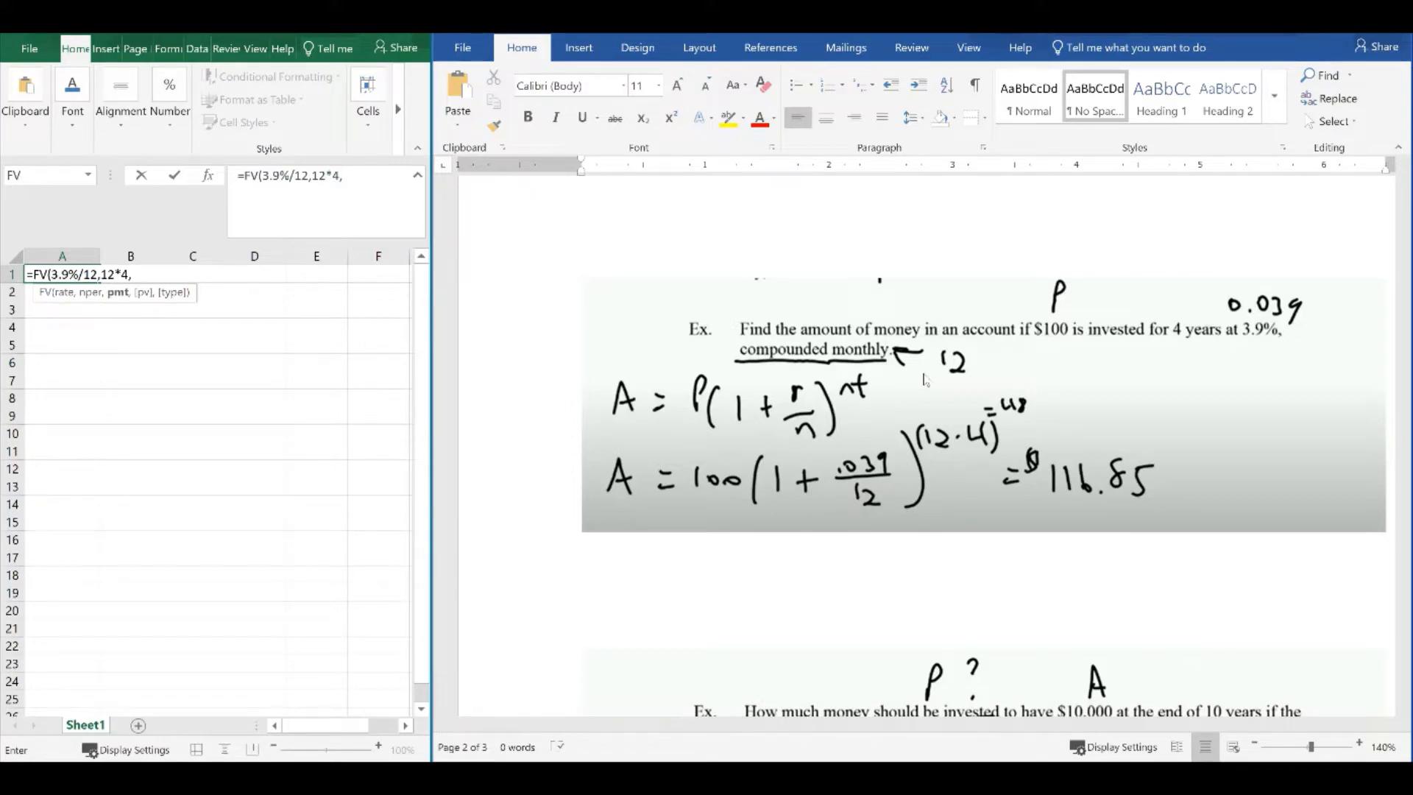
pyautogui.write(',100')
pyautogui.press('Return')
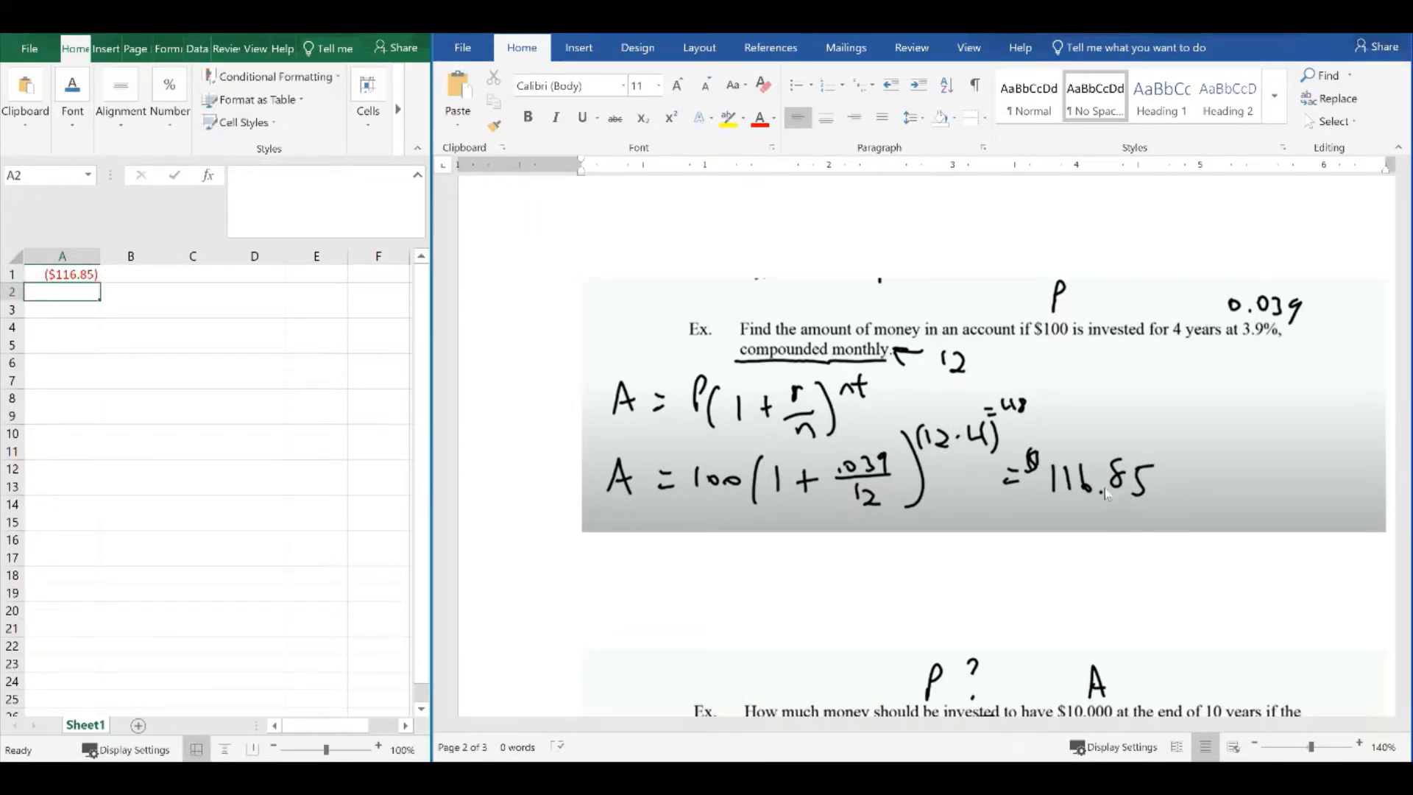
pyautogui.click(60, 275)
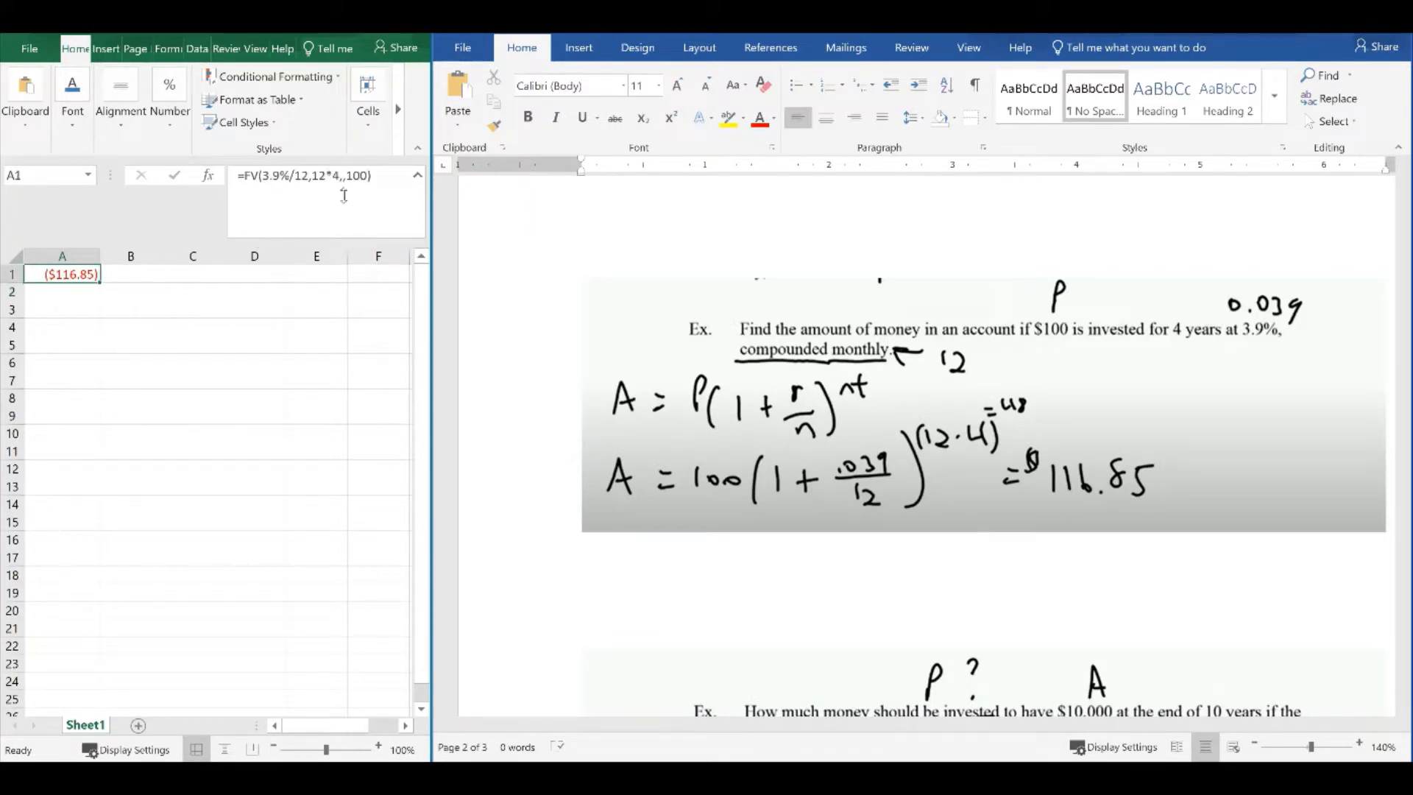
pyautogui.click(372, 176)
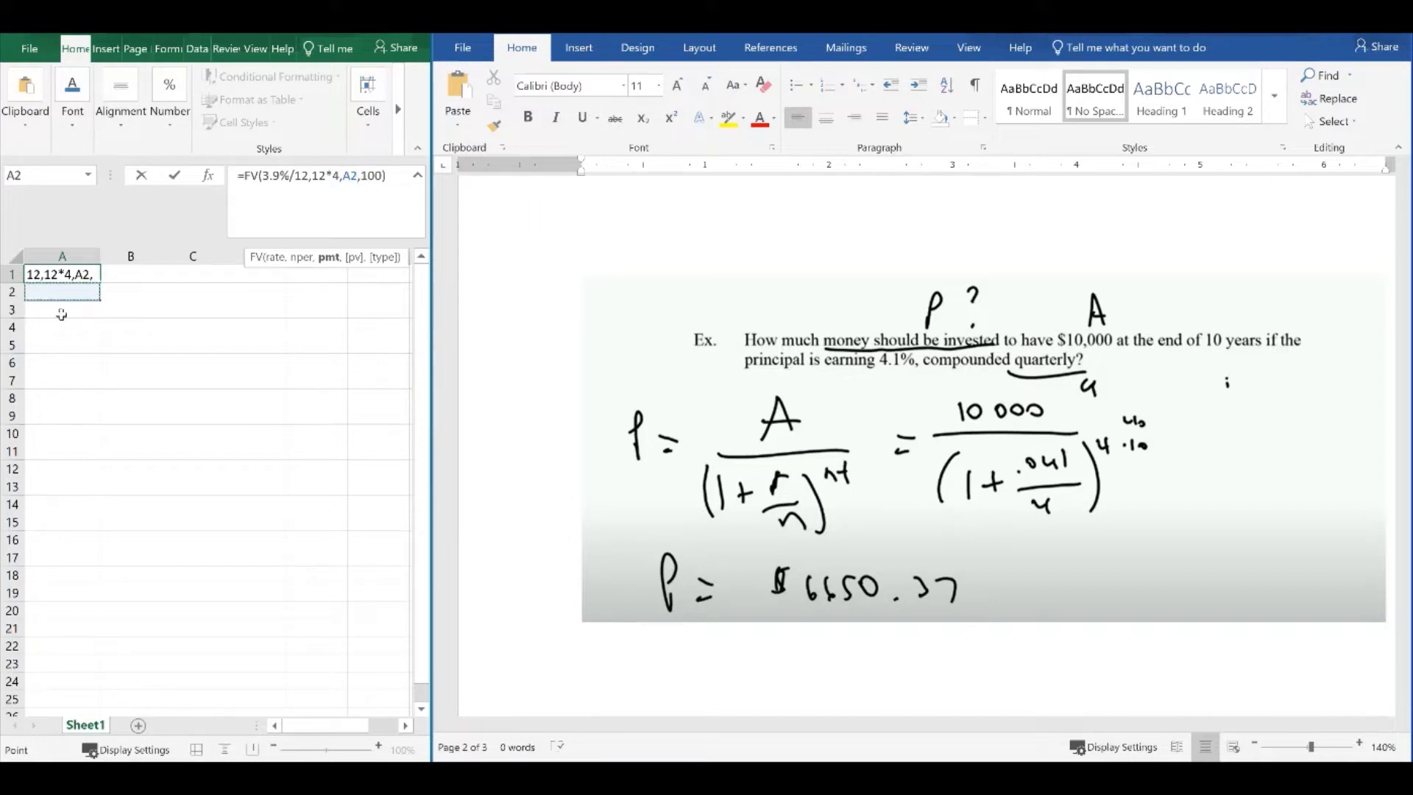
pyautogui.write('=')
pyautogui.press('BackSpace')
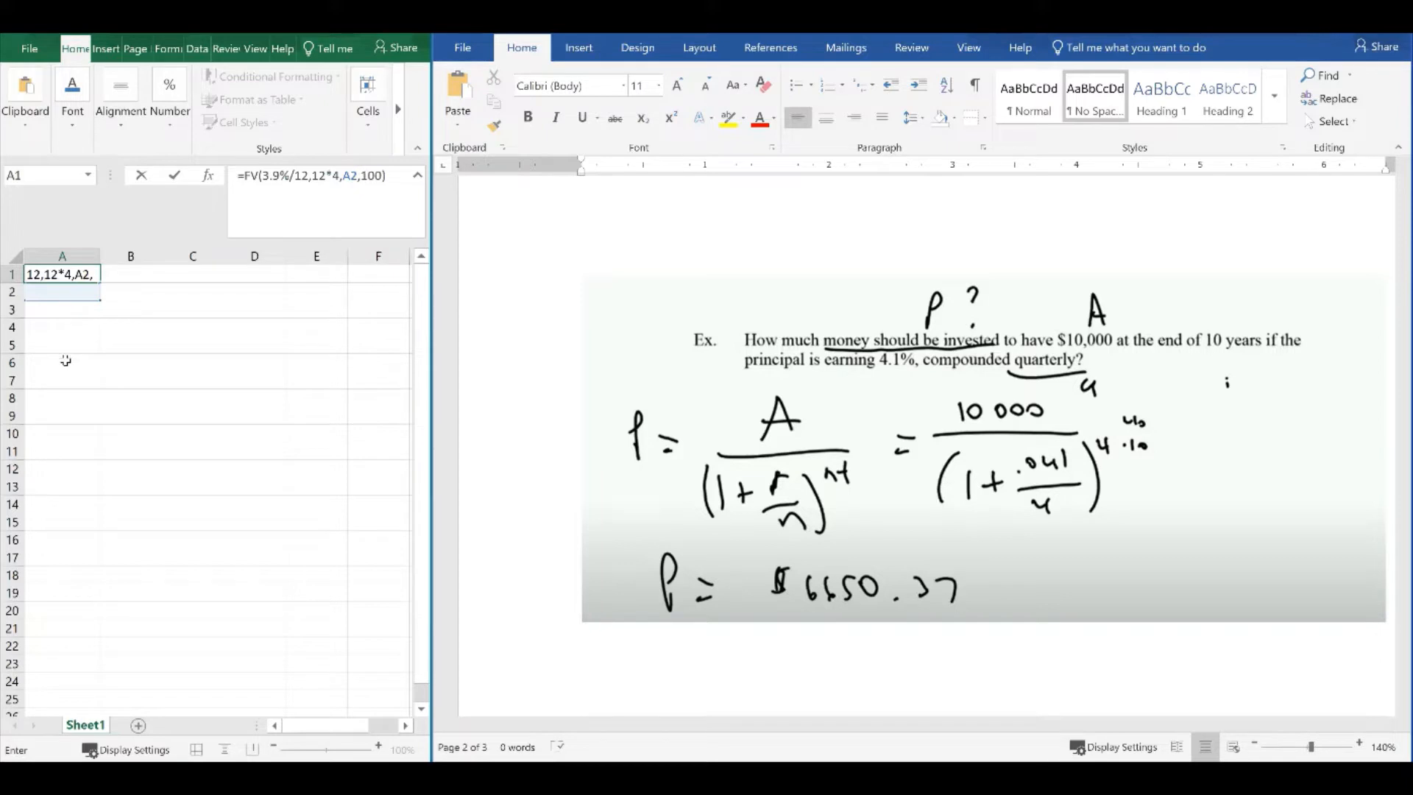
pyautogui.press('Return')
pyautogui.write('=')
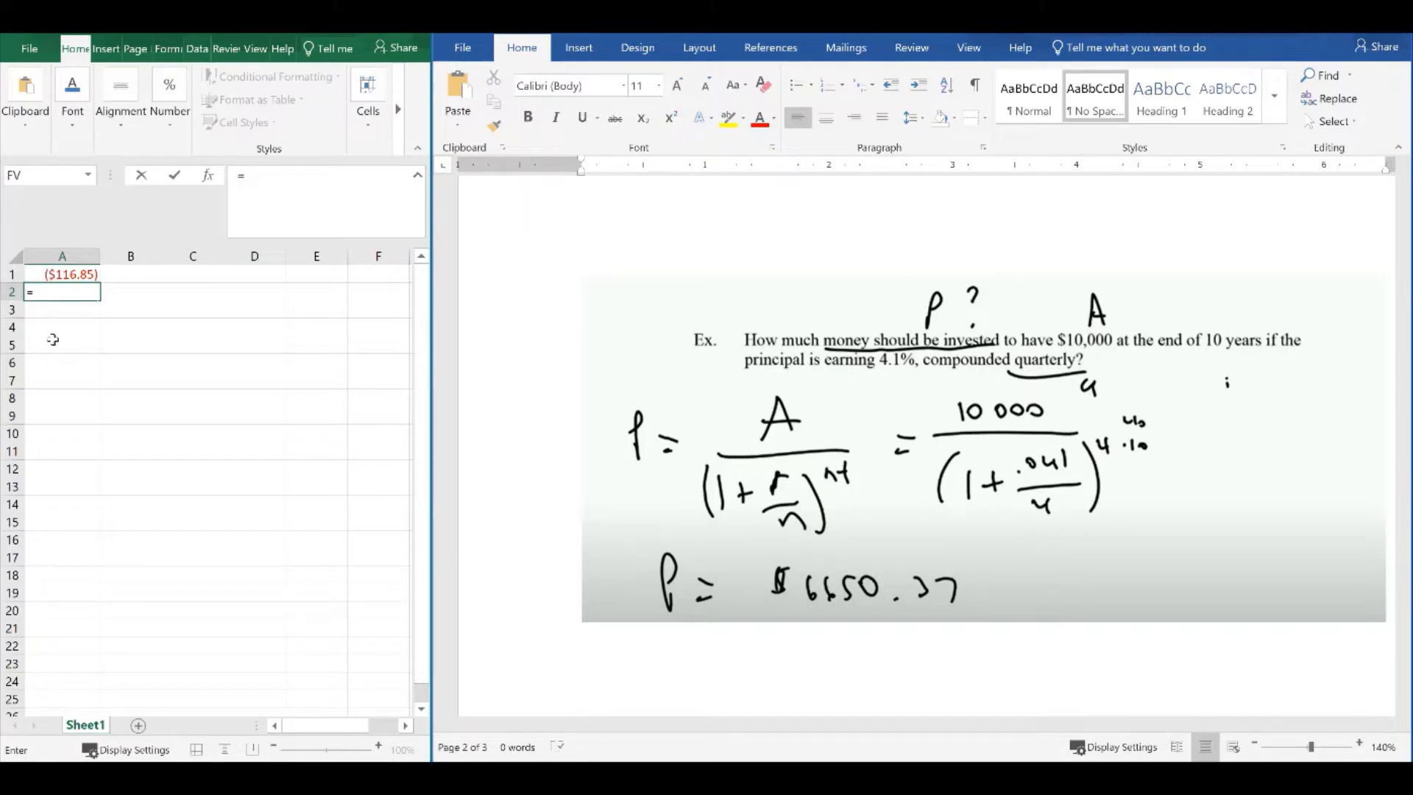
pyautogui.press('Escape')
pyautogui.click(67, 327)
pyautogui.click(49, 274)
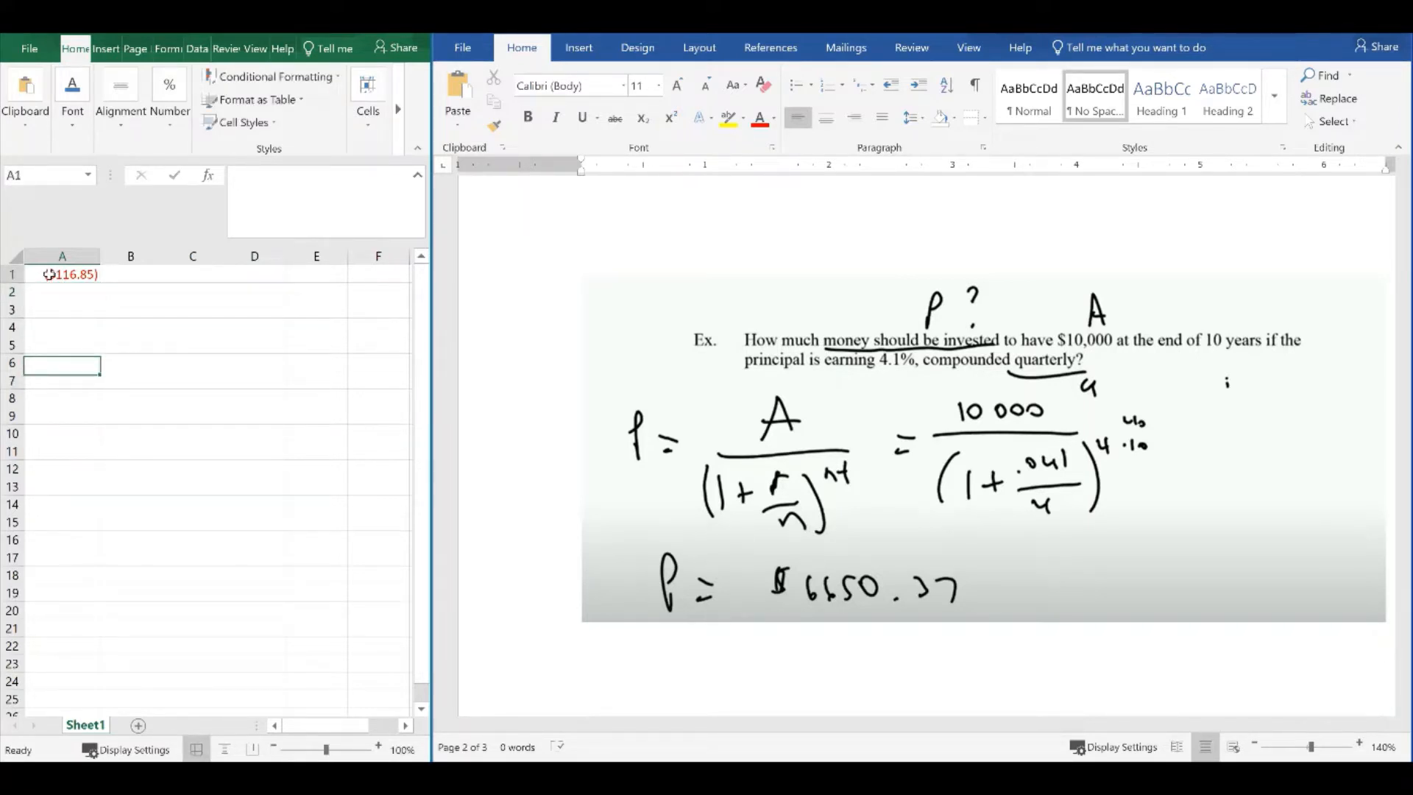
# Step: Calculate the present value for the $10,000 goal in cell A2 with =PV(4.1%/4,40,,10000)
pyautogui.click(57, 294)
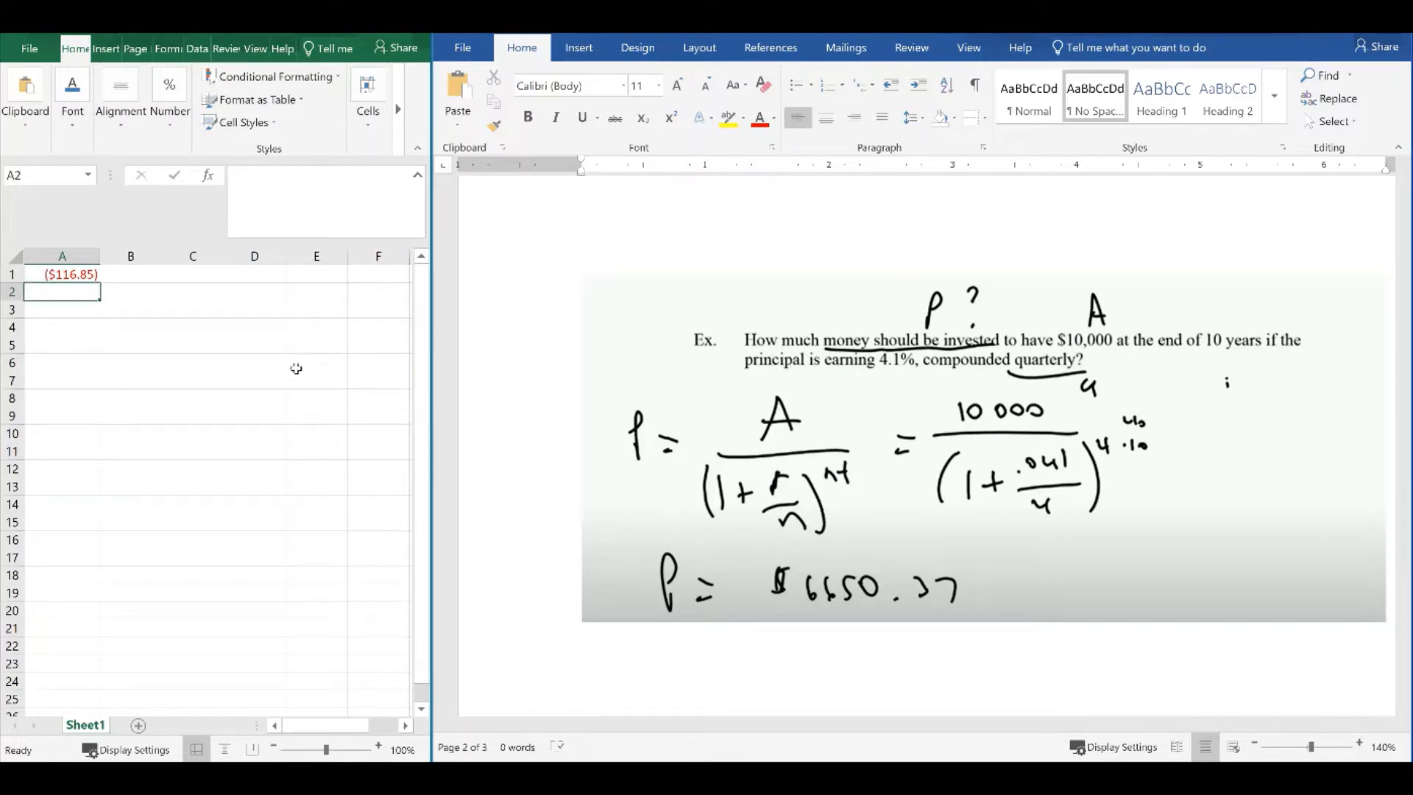
pyautogui.write('=')
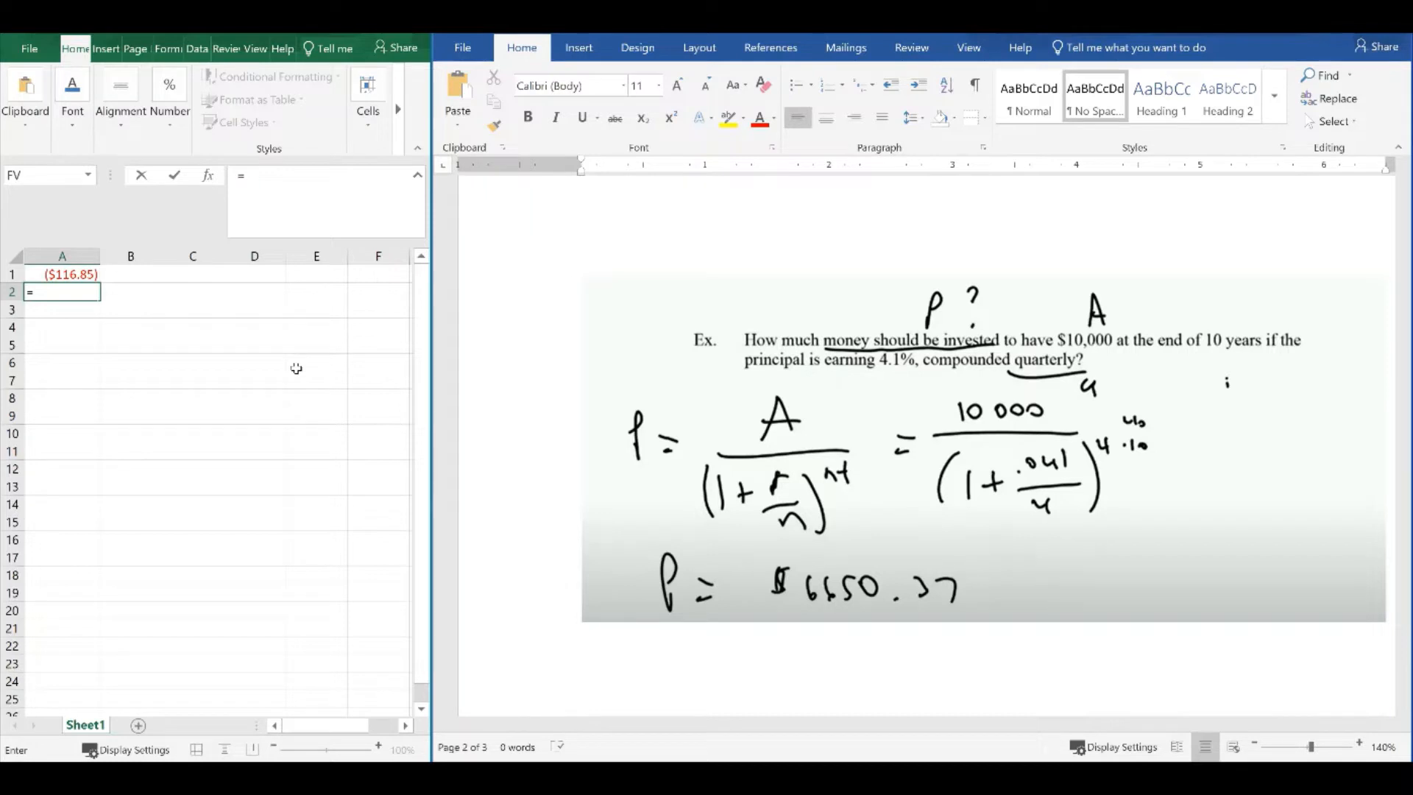
pyautogui.write('PV(4.1')
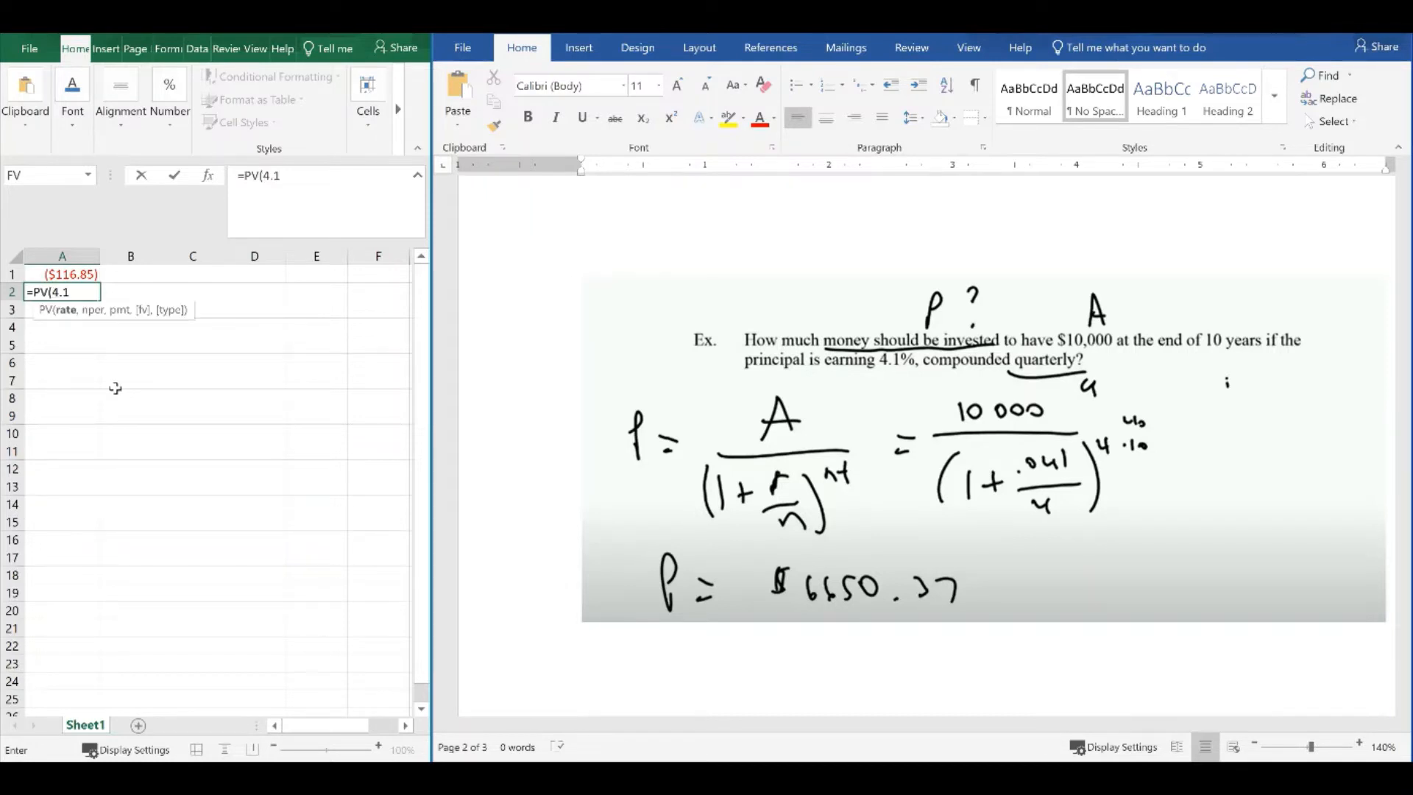
pyautogui.write('%/4,')
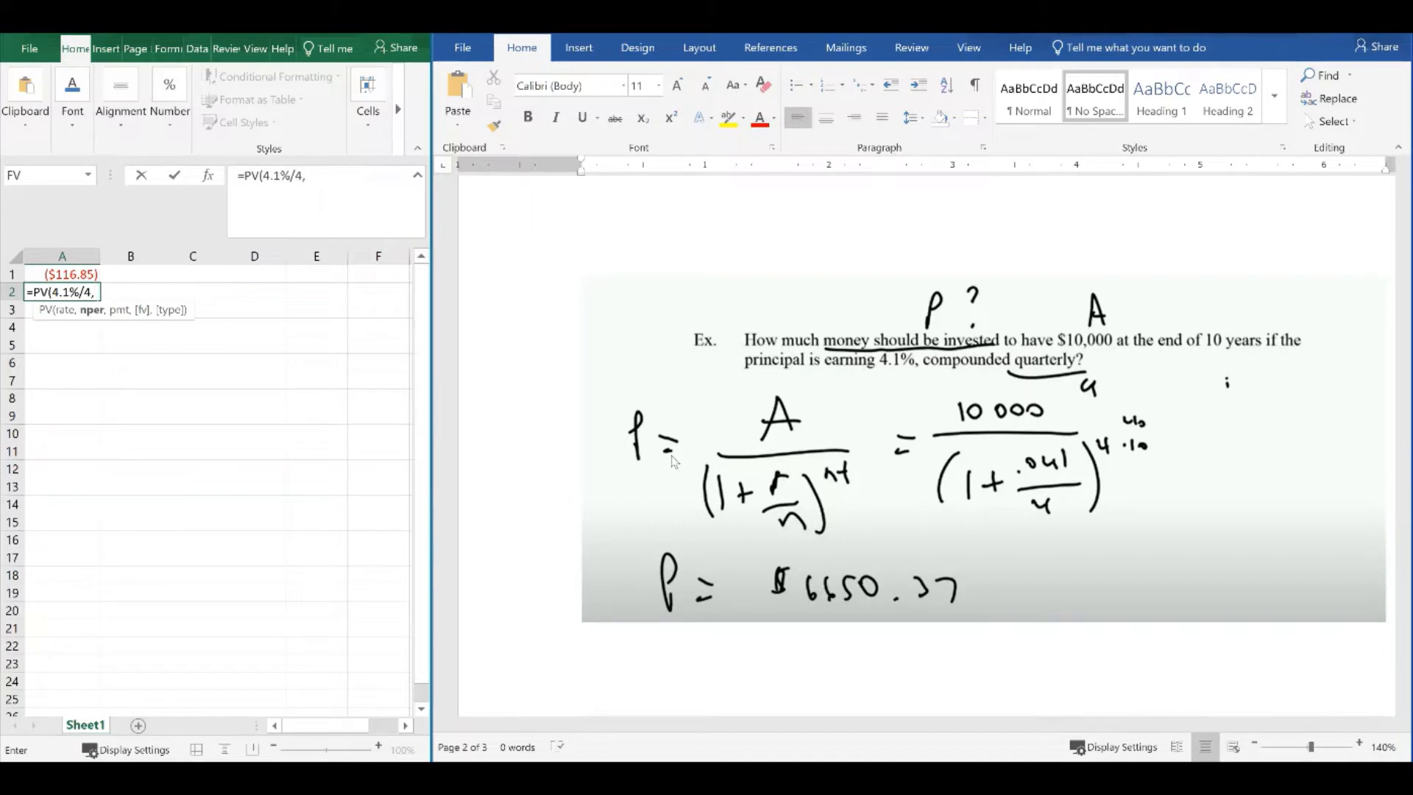
pyautogui.write('40,')
pyautogui.write(',10')
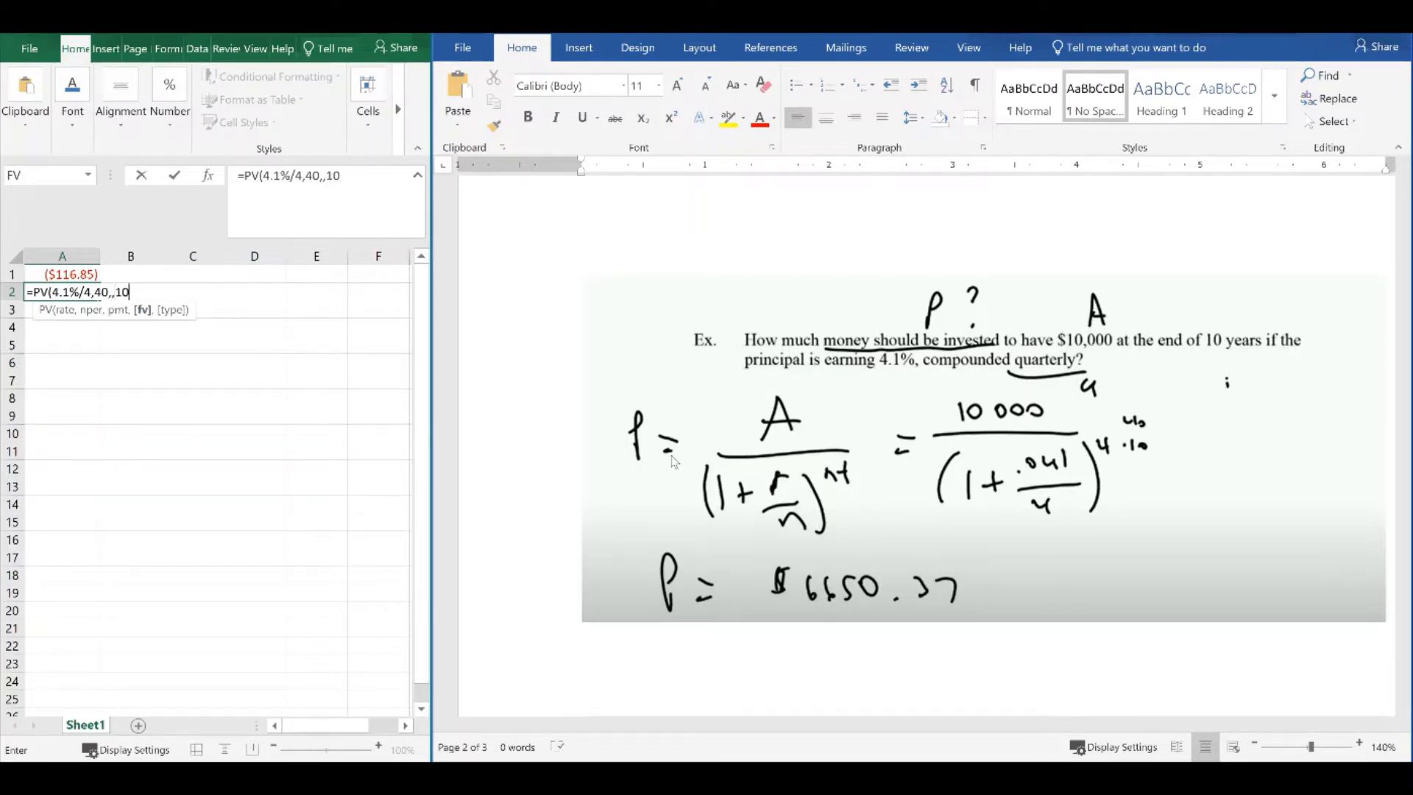
pyautogui.write('000')
pyautogui.press('Return')
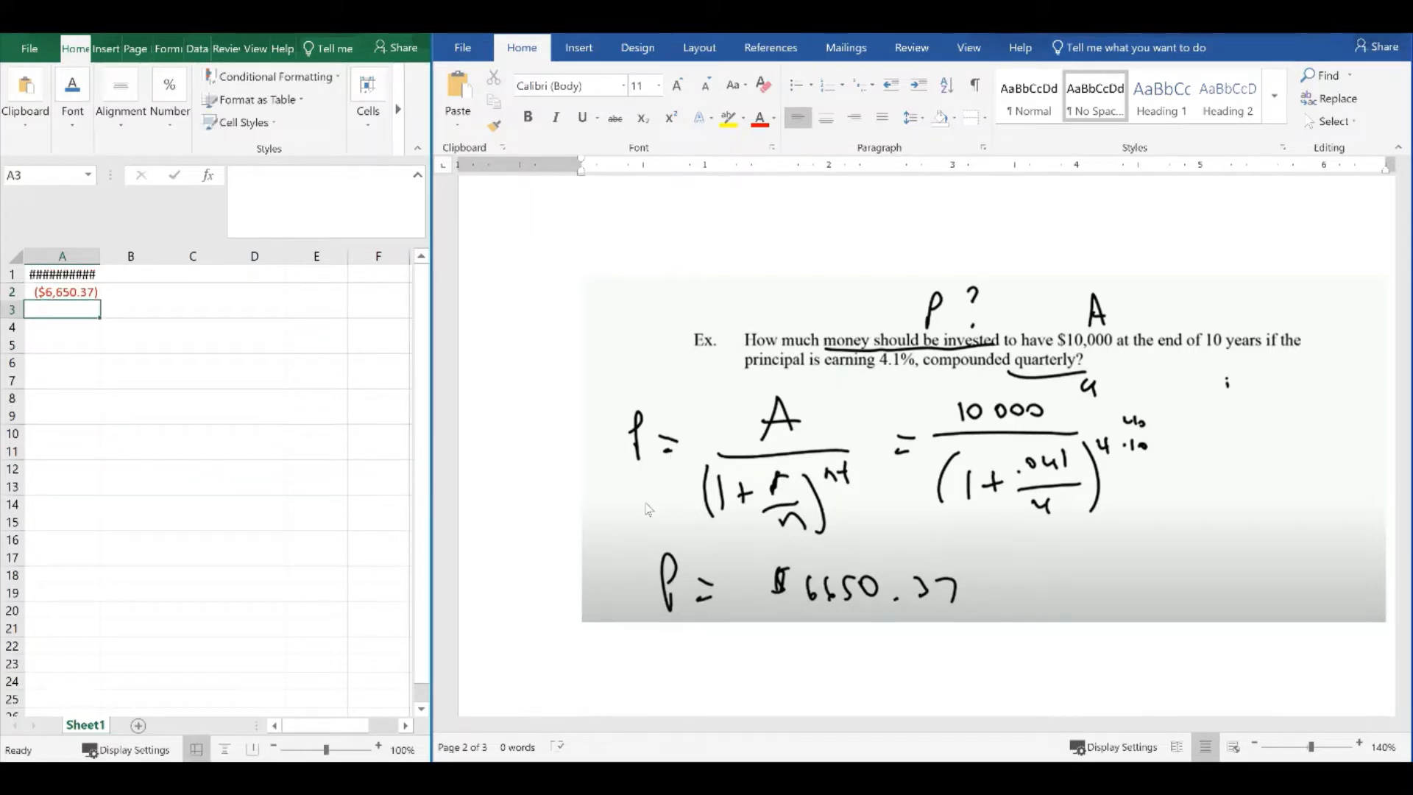
# Step: Widen column A to fit its contents
pyautogui.click(65, 292)
pyautogui.click(63, 276)
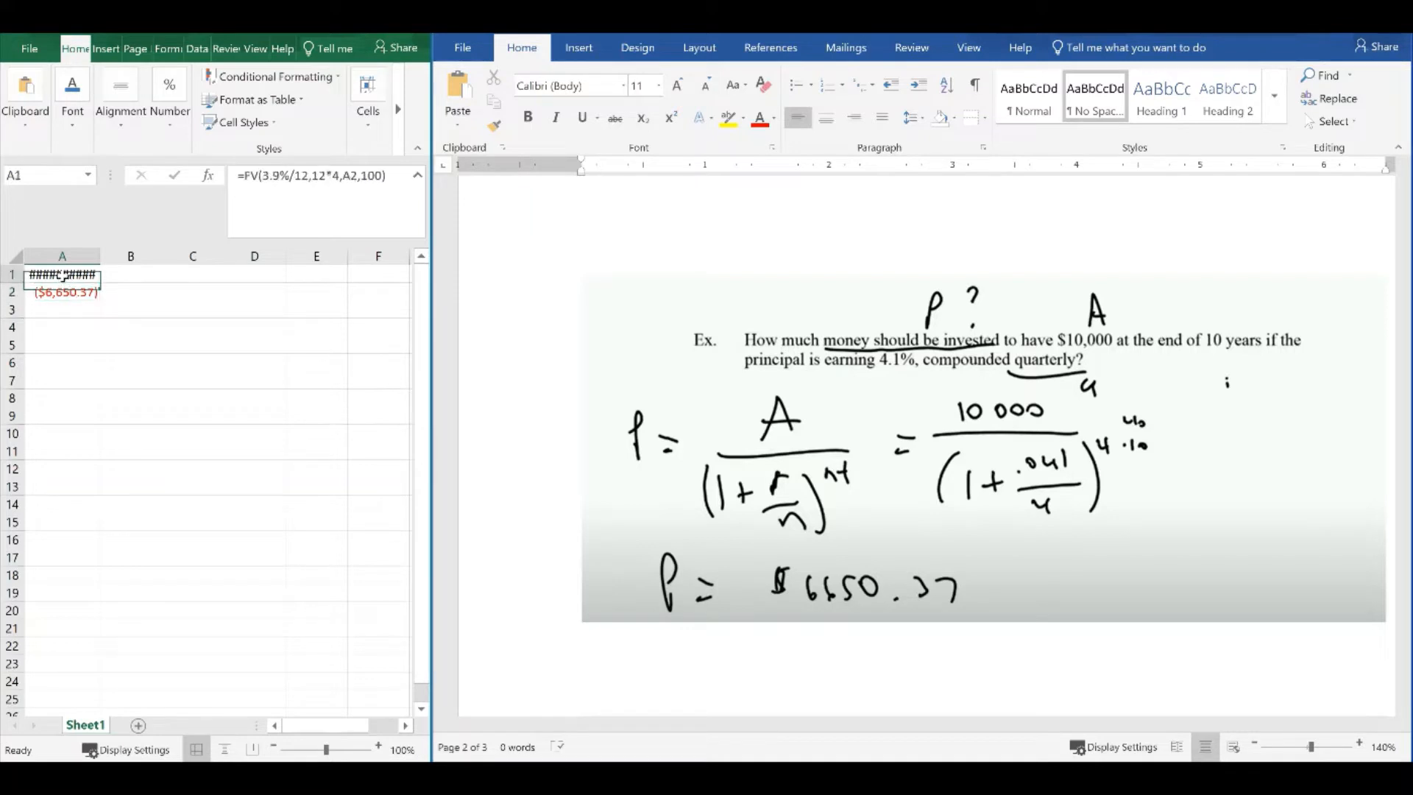
pyautogui.doubleClick(100, 255)
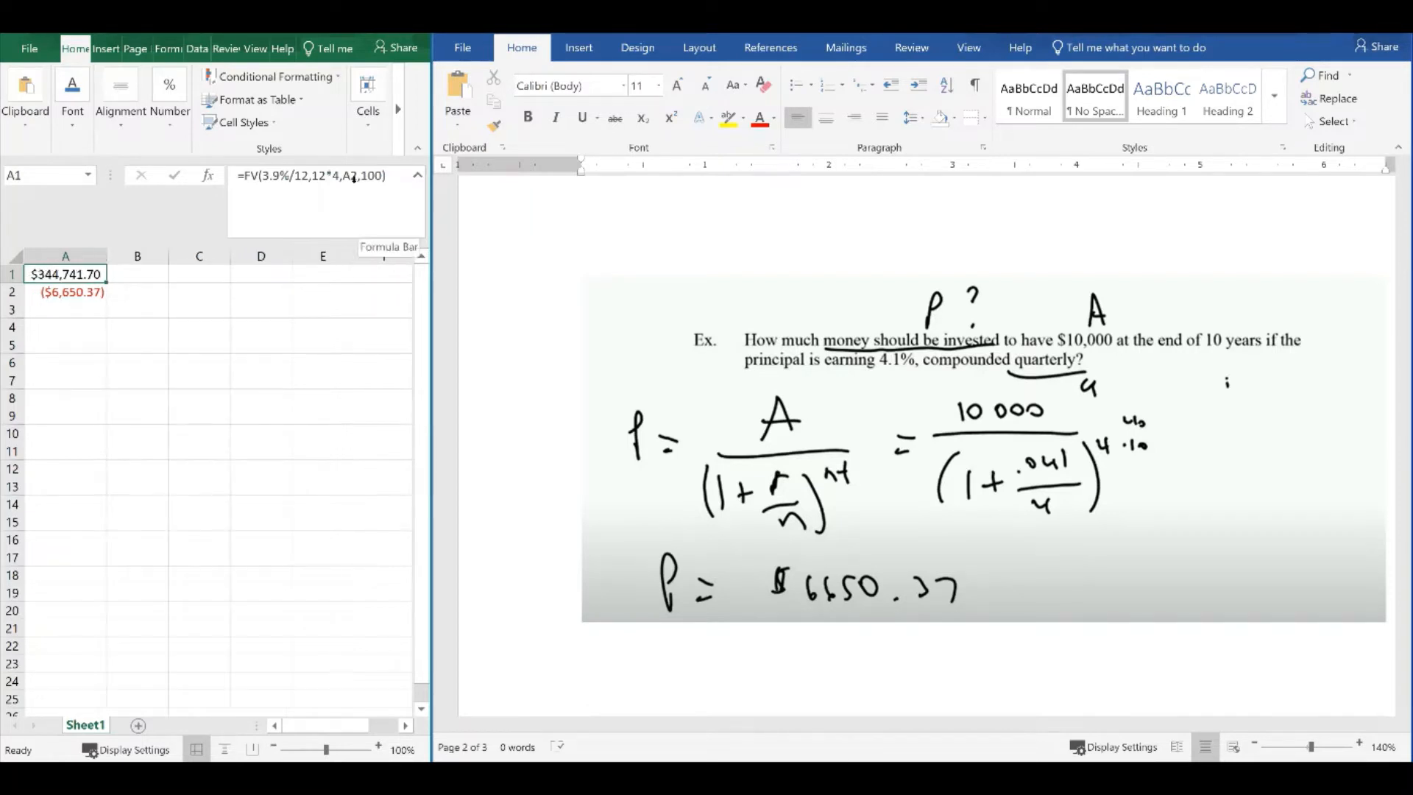
# Step: Remove the A2 reference from the FV formula in cell A1, leaving its payment argument empty: =FV(3.9%/12,12*4,,100)
pyautogui.click(376, 196)
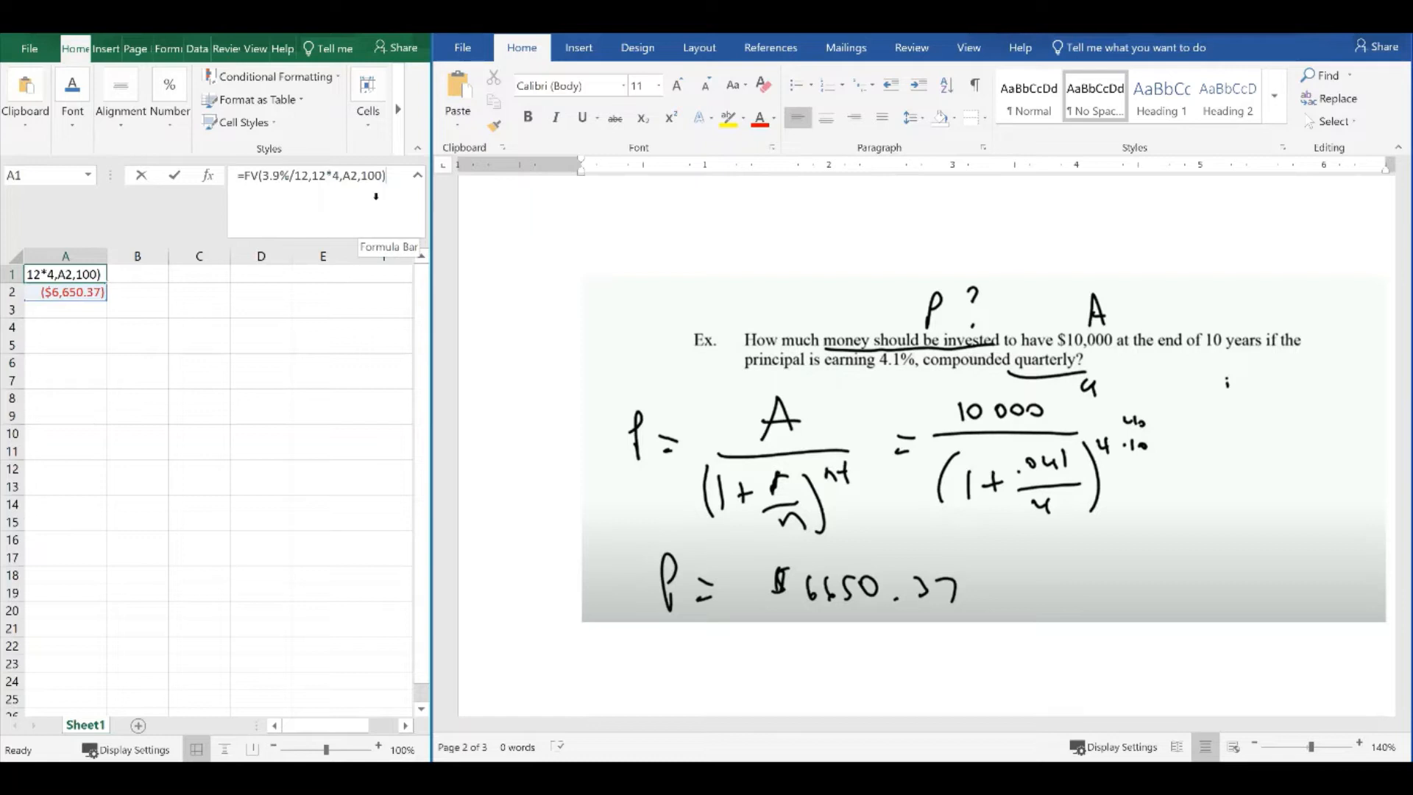
pyautogui.click(357, 176)
pyautogui.press('BackSpace')
pyautogui.press('BackSpace')
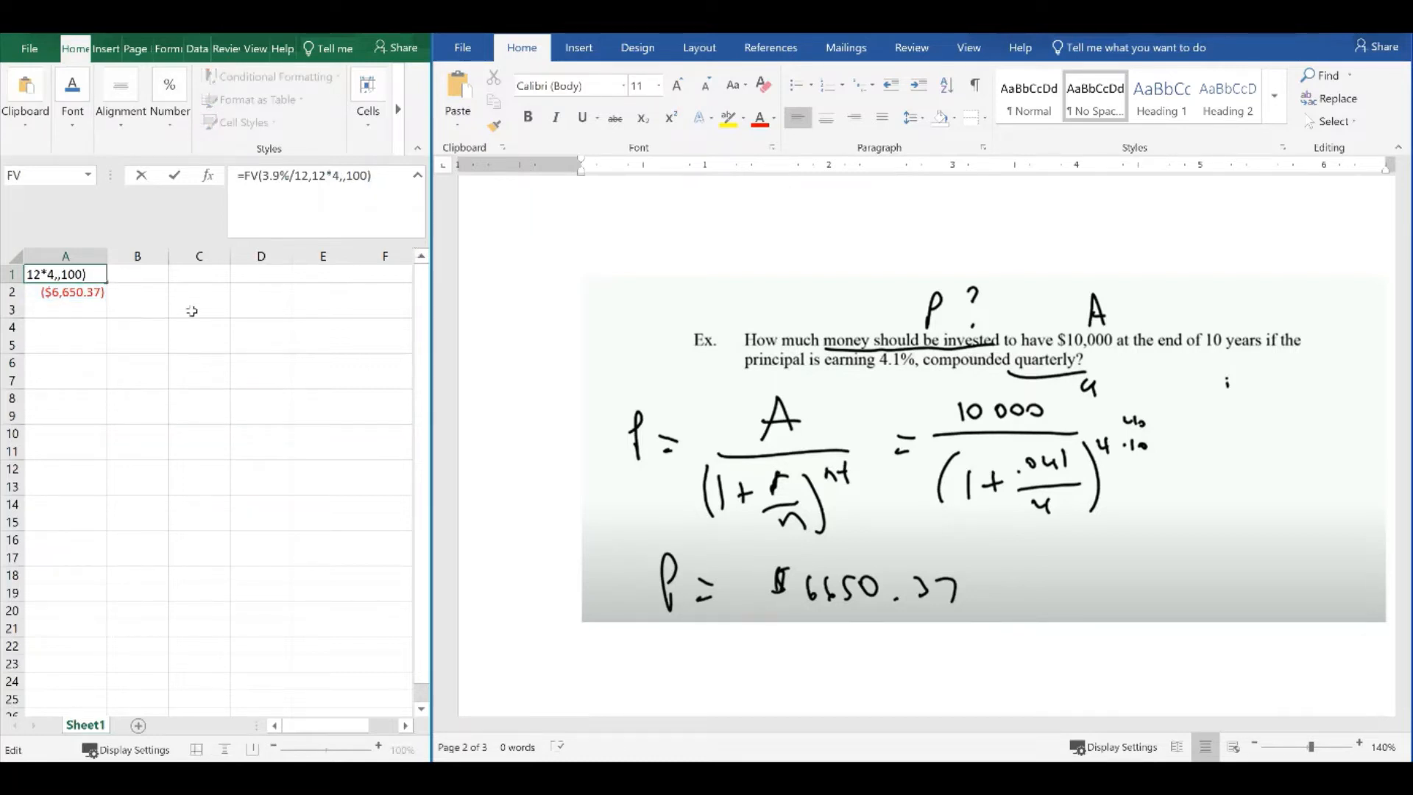
pyautogui.press('Return')
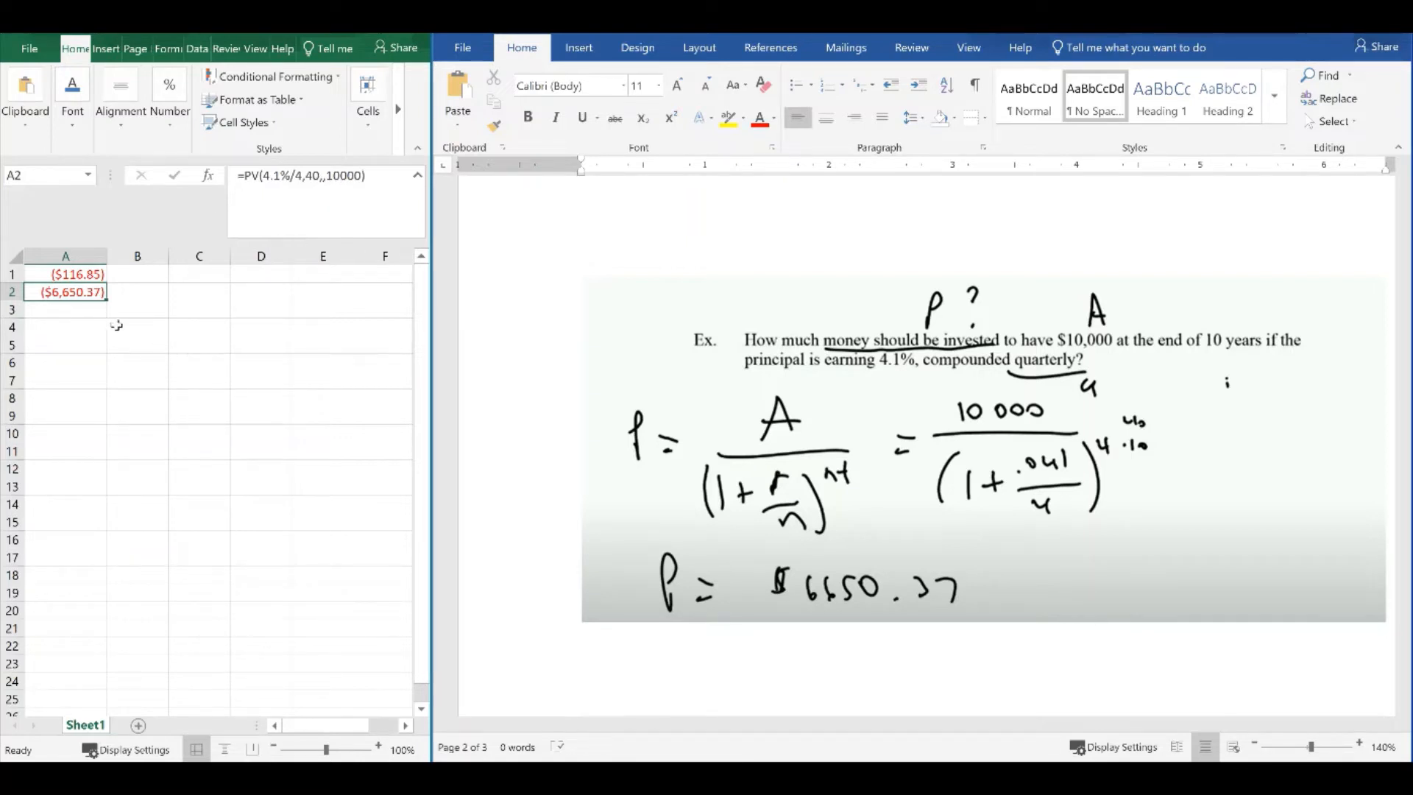
# Step: Calculate the monthly payment on the $100,000, 30-year loan at 6% in cell A3 with =PMT(6%/12,12*30,100000)
pyautogui.click(74, 312)
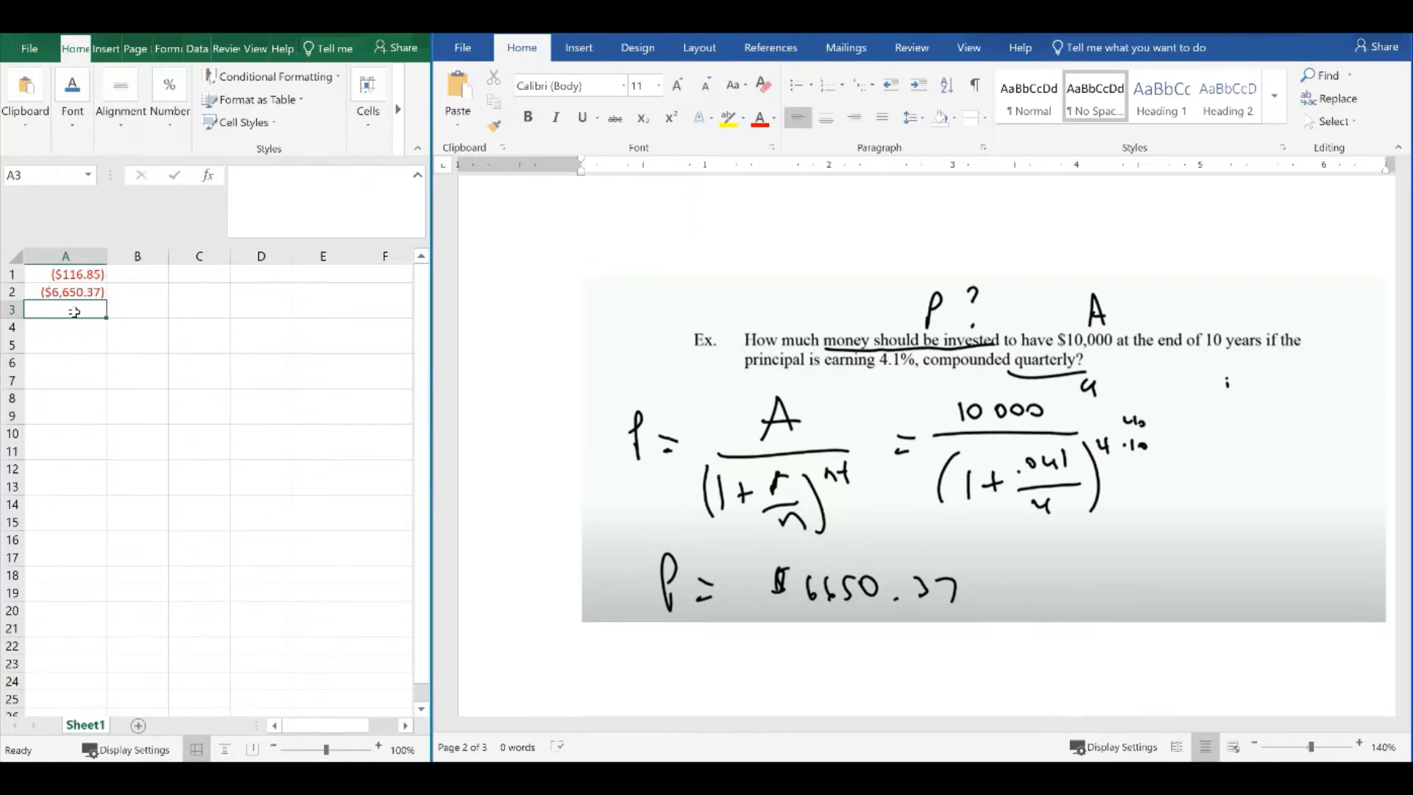
pyautogui.scroll(-4, 853, 474)
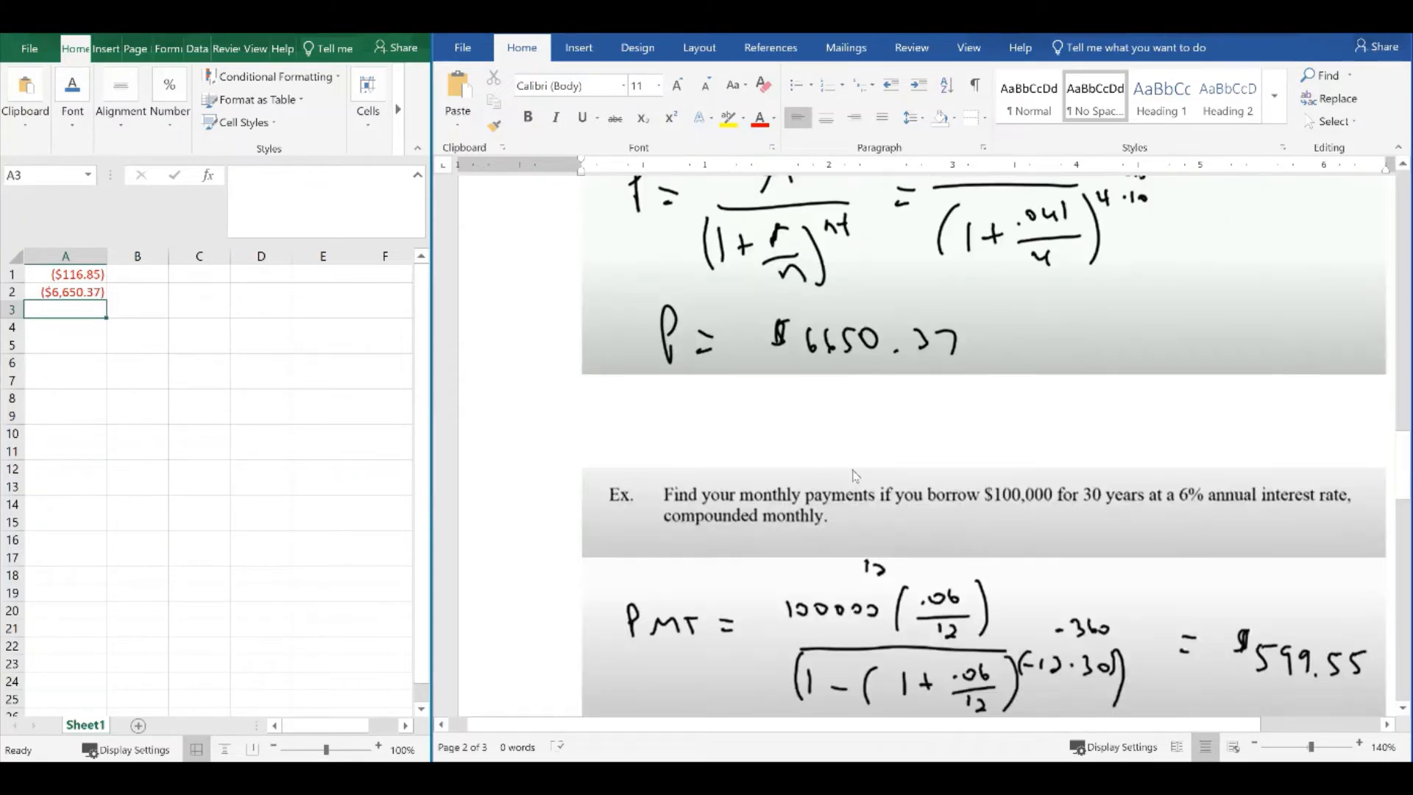
pyautogui.scroll(-1, 853, 475)
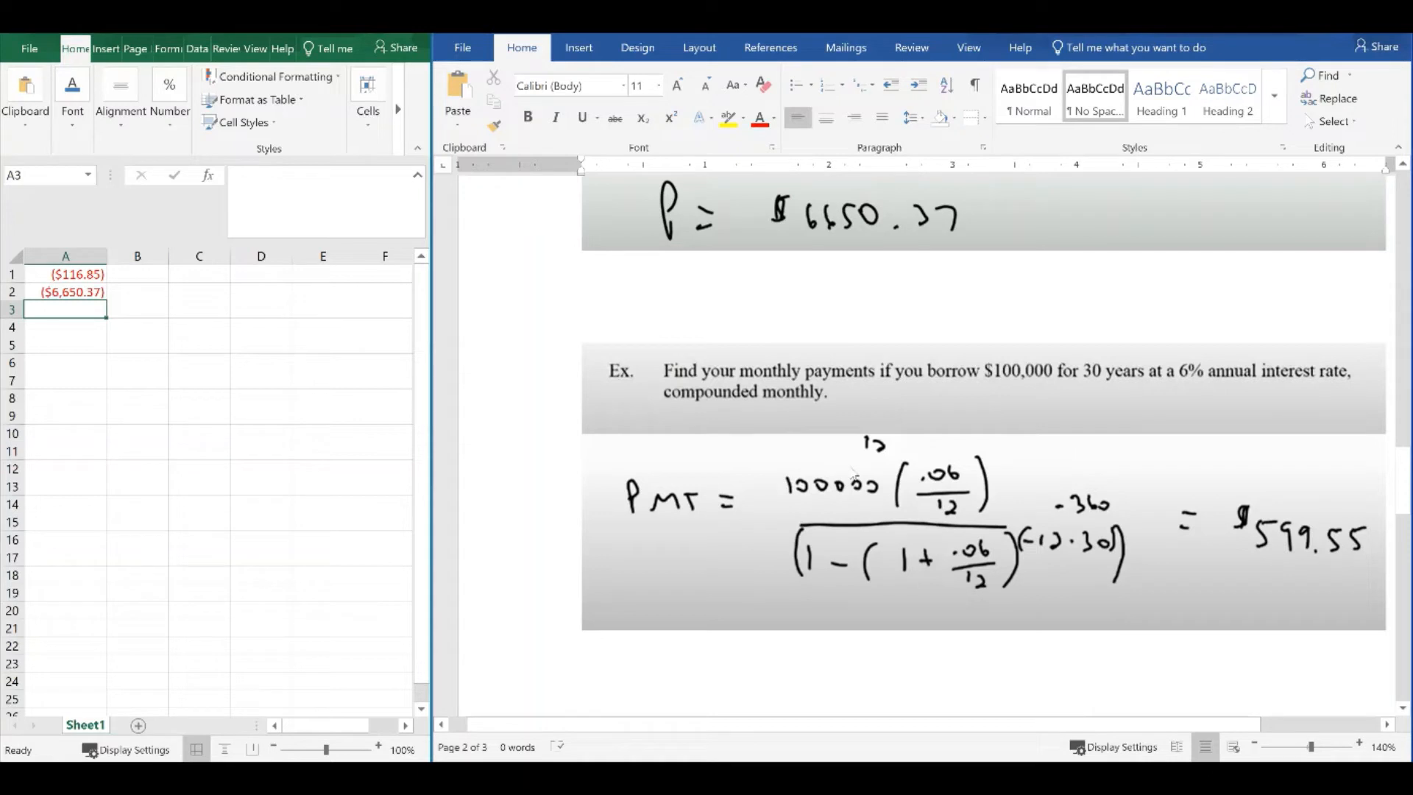
pyautogui.scroll(-3, 854, 470)
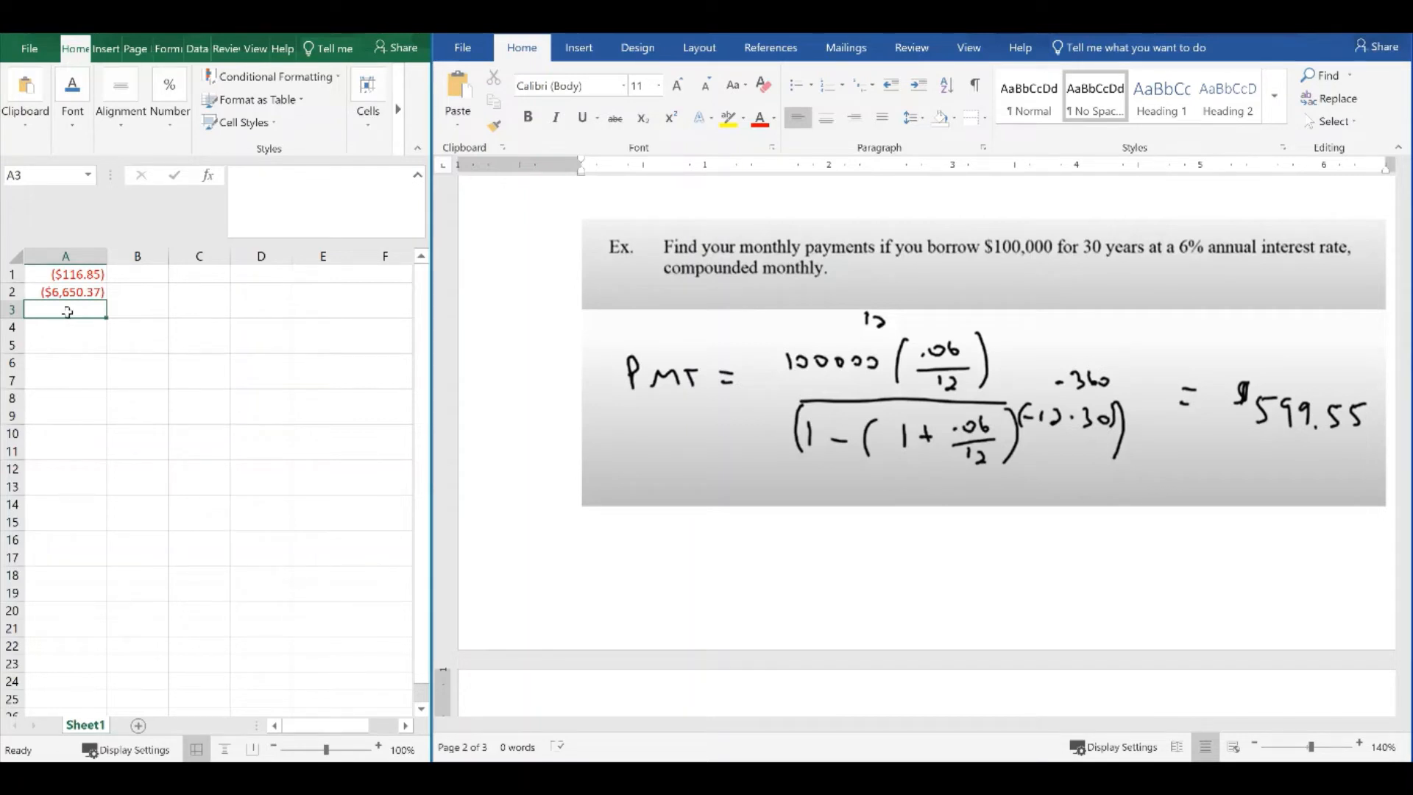
pyautogui.write('=')
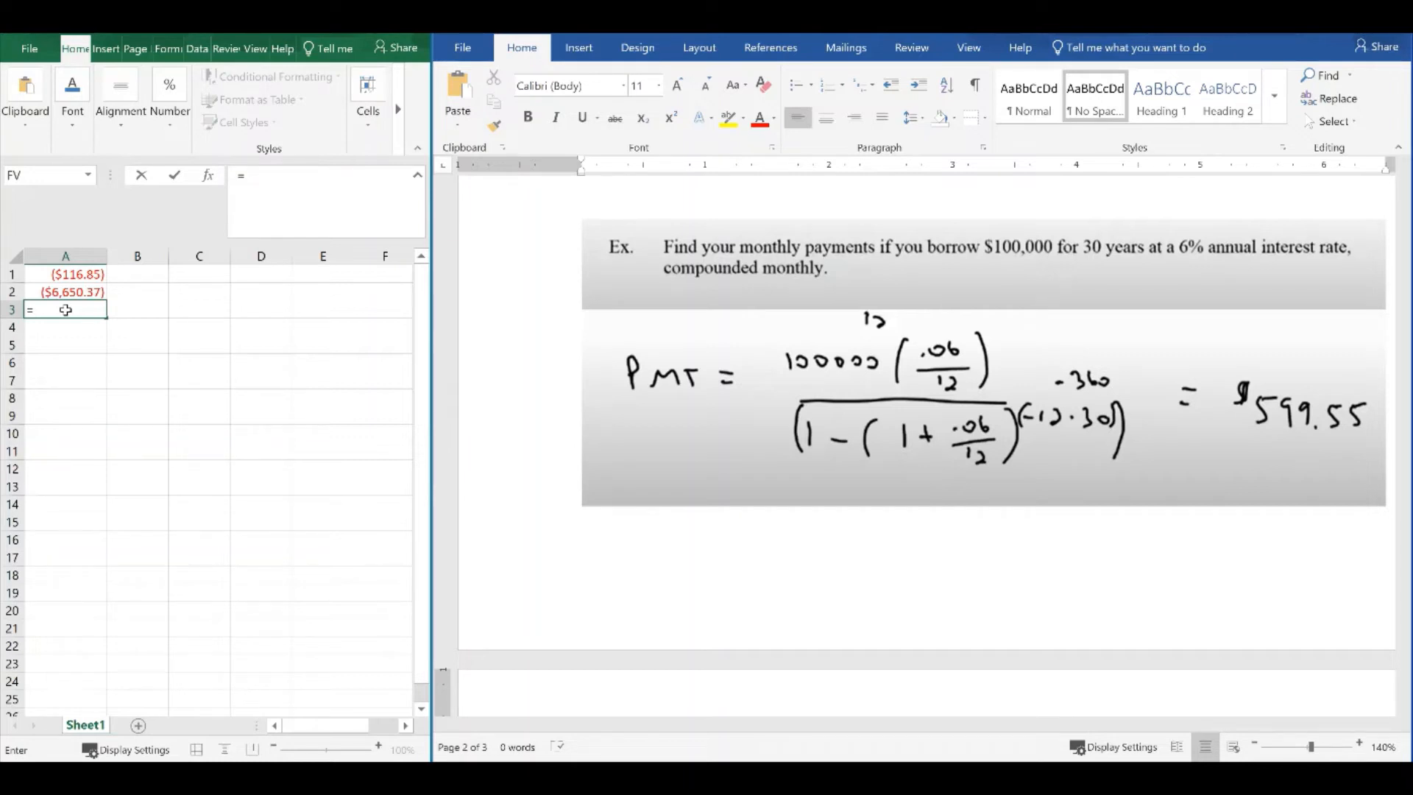
pyautogui.write('PMT(')
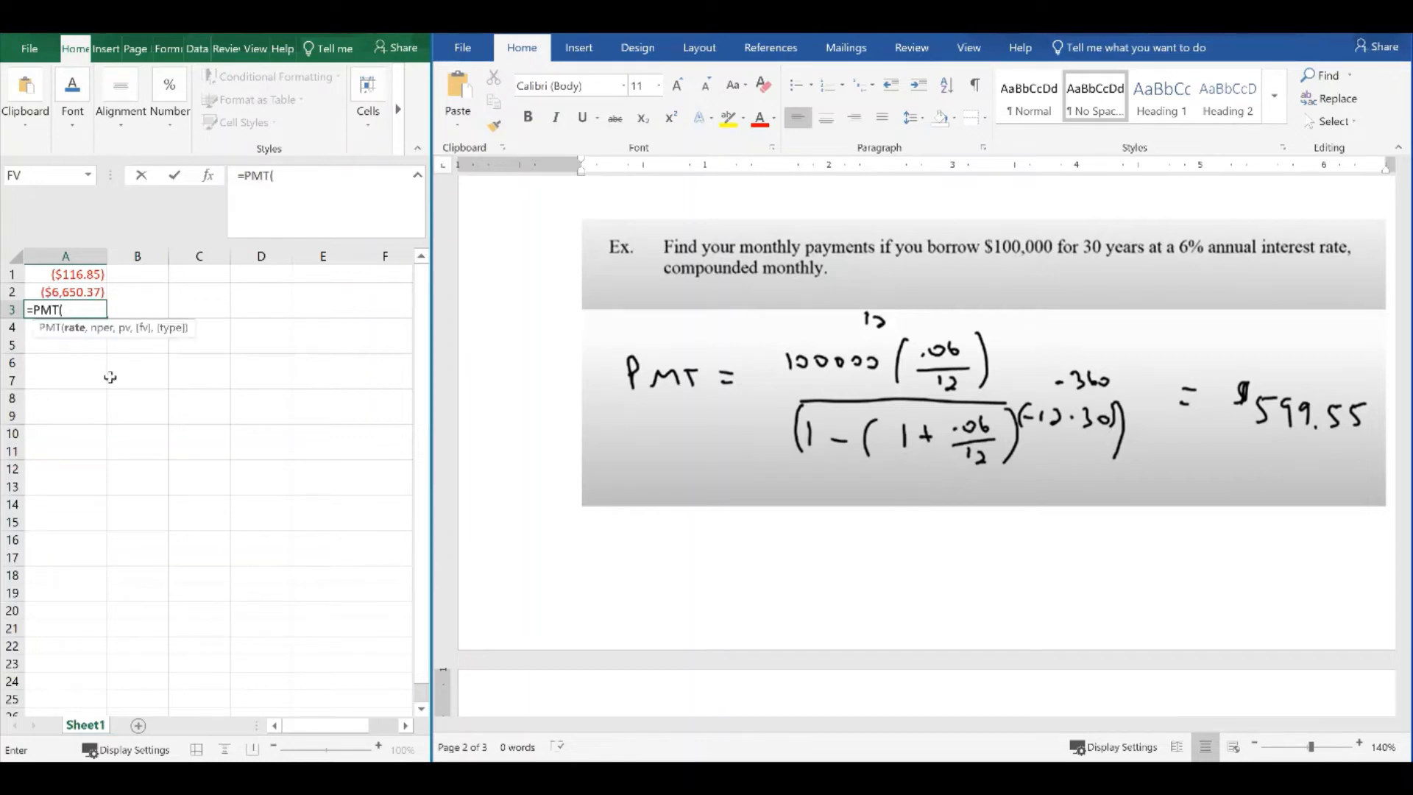
pyautogui.write('6%/12,')
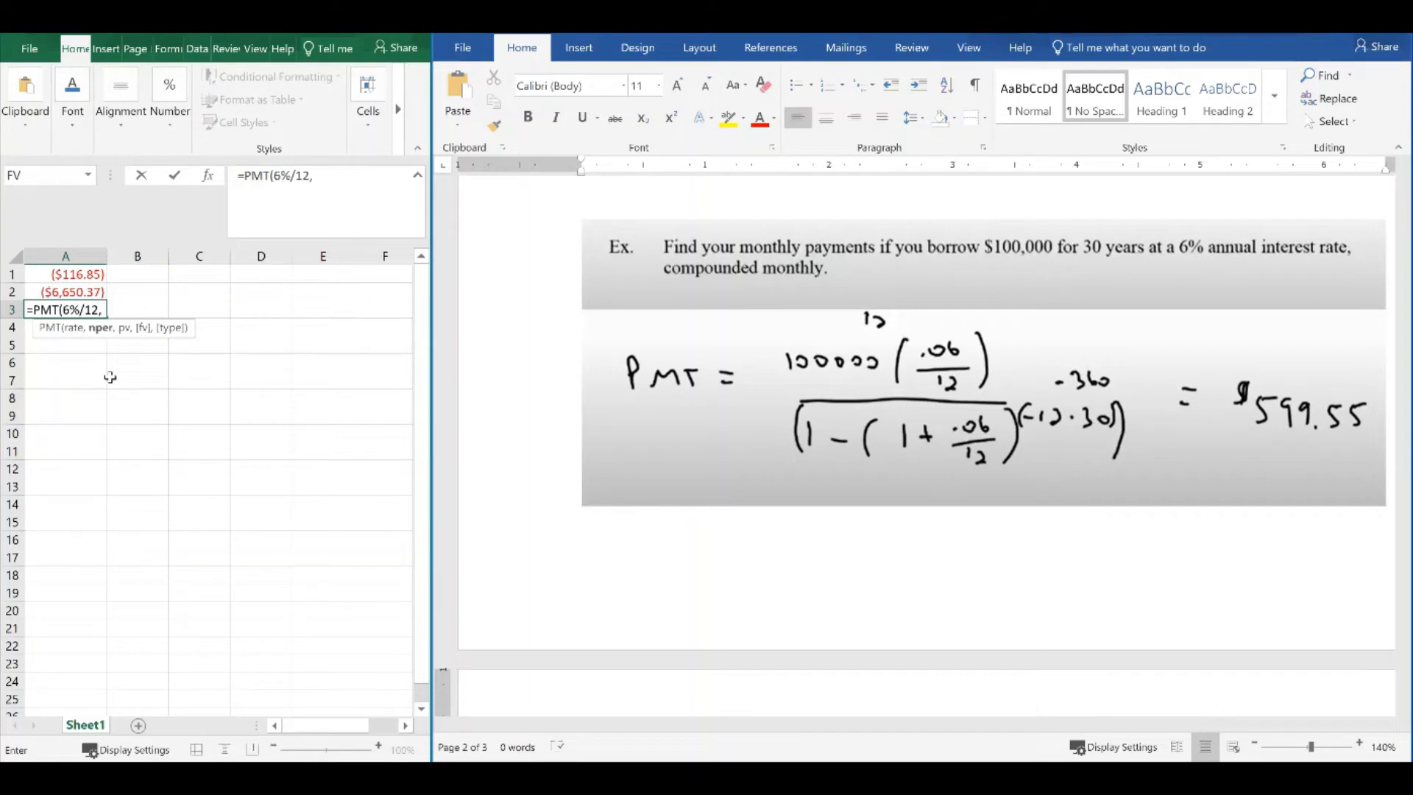
pyautogui.write('12*30,')
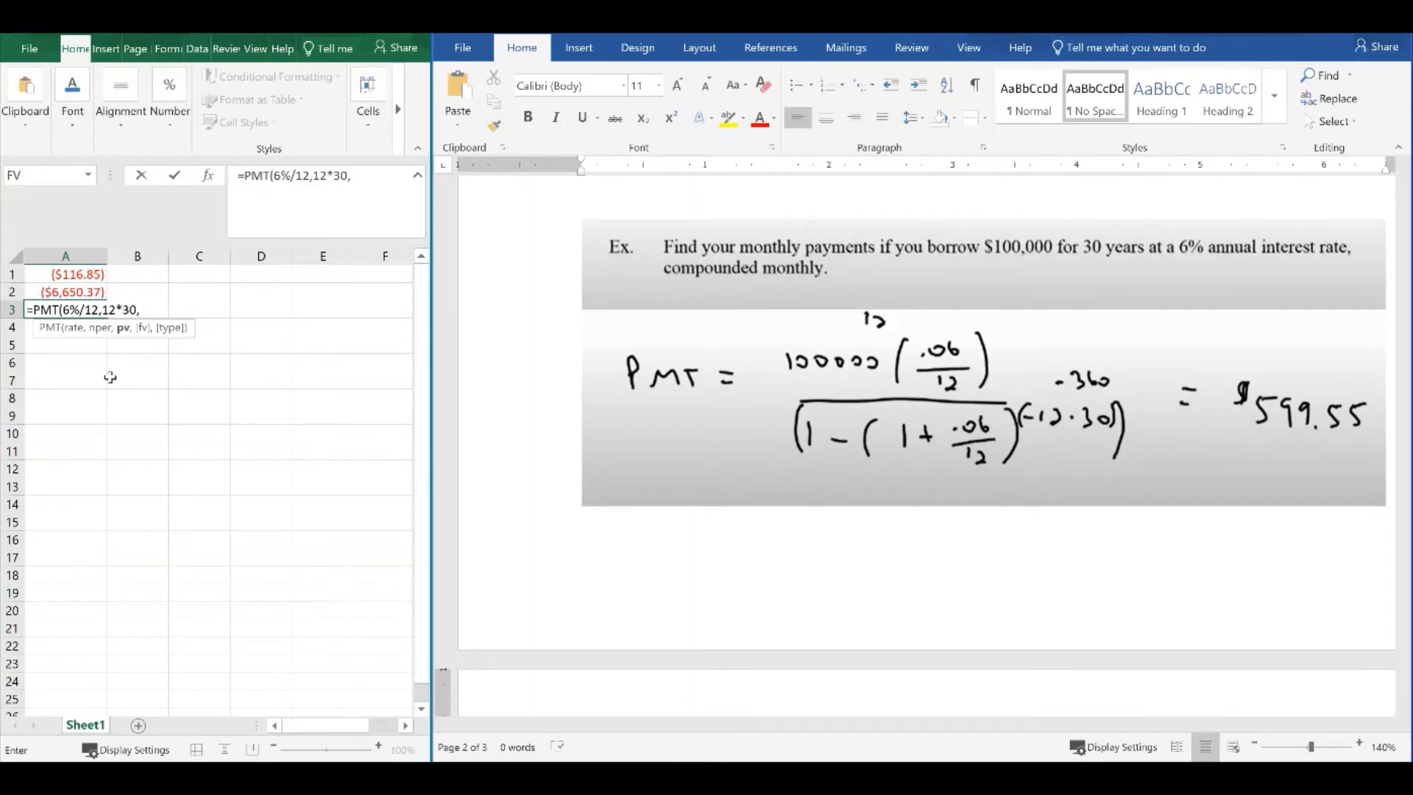
pyautogui.write('100000')
pyautogui.press('Return')
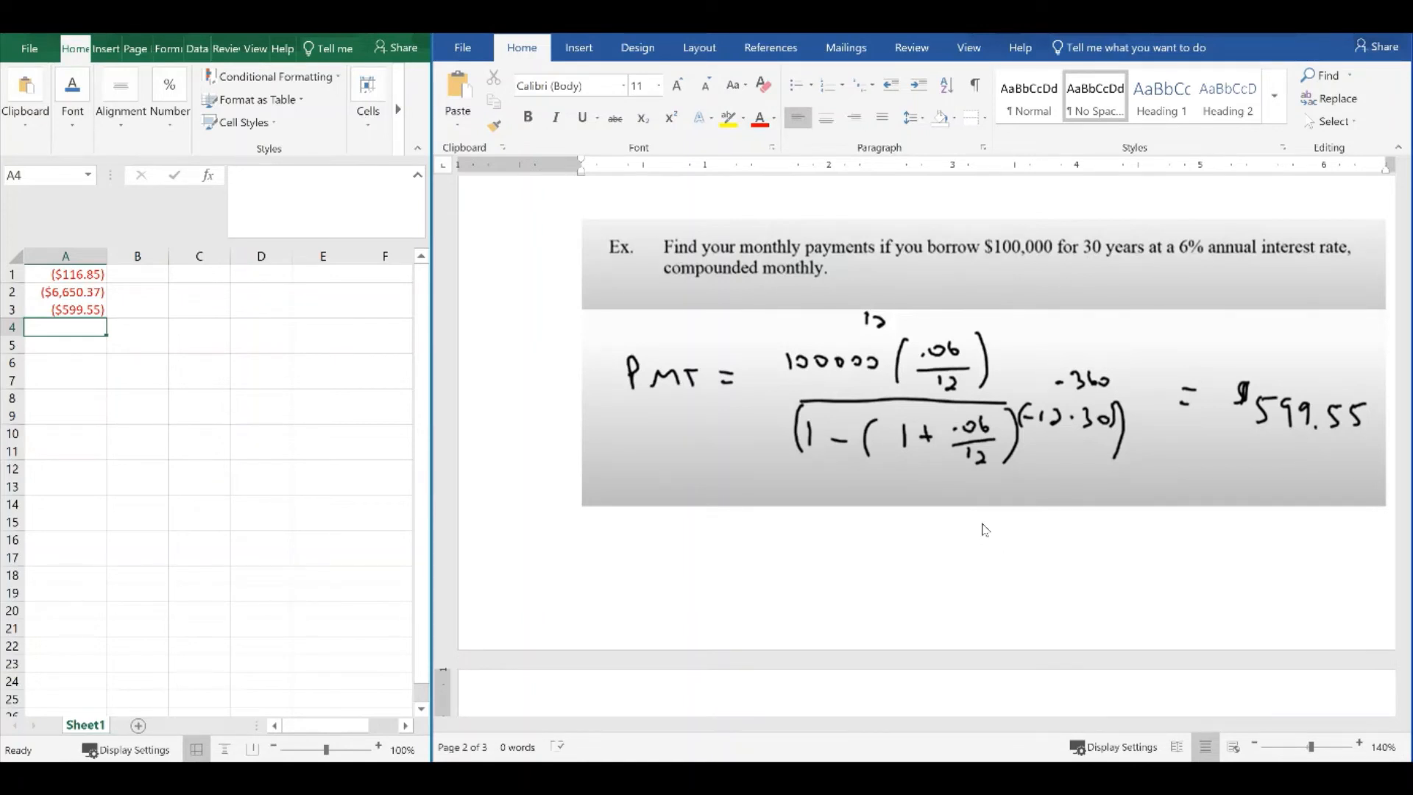
# Step: Calculate the future value of $50 monthly deposits in cell A4 with =FV(2.1%/12,12*18,50) and compare it with the FV formula in A1
pyautogui.scroll(-7, 984, 529)
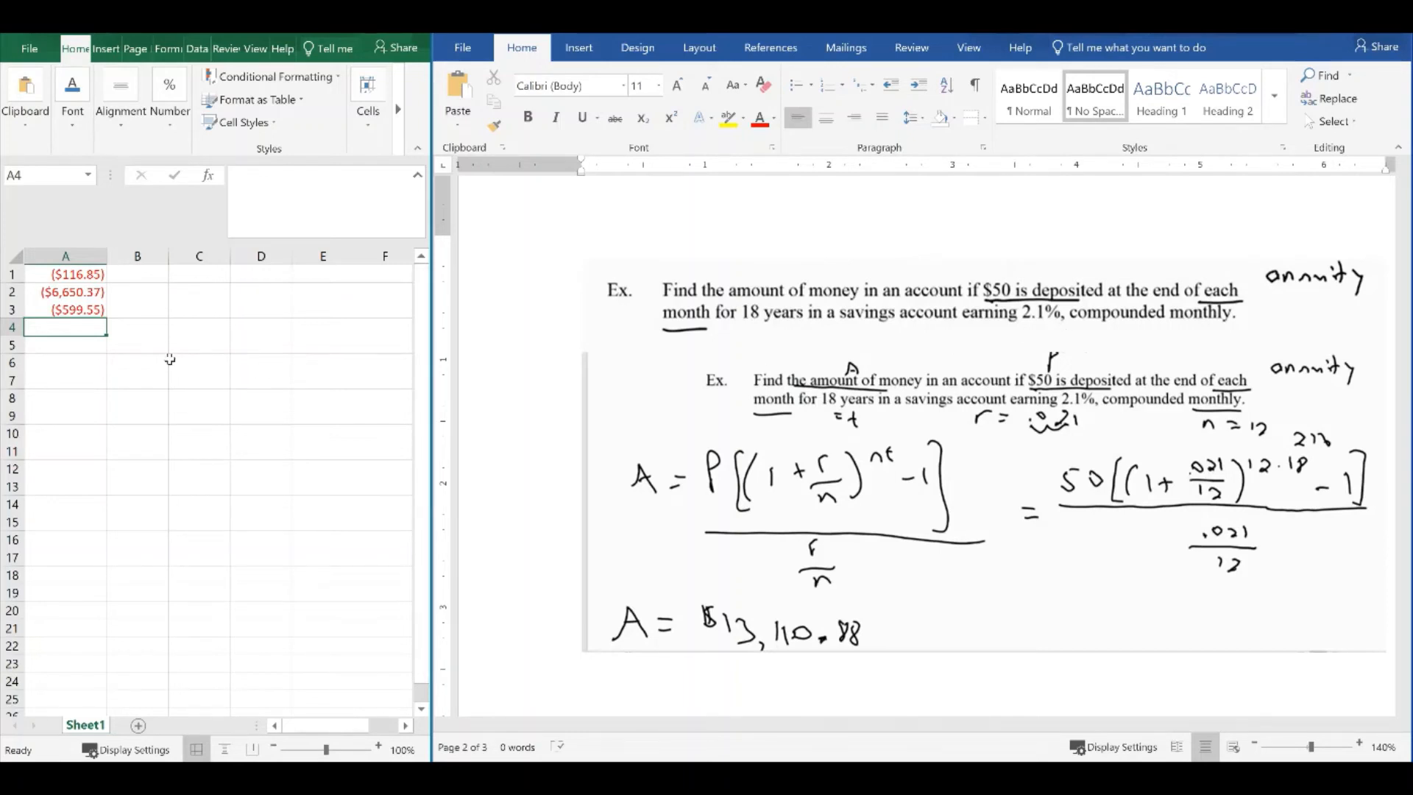
pyautogui.write('=')
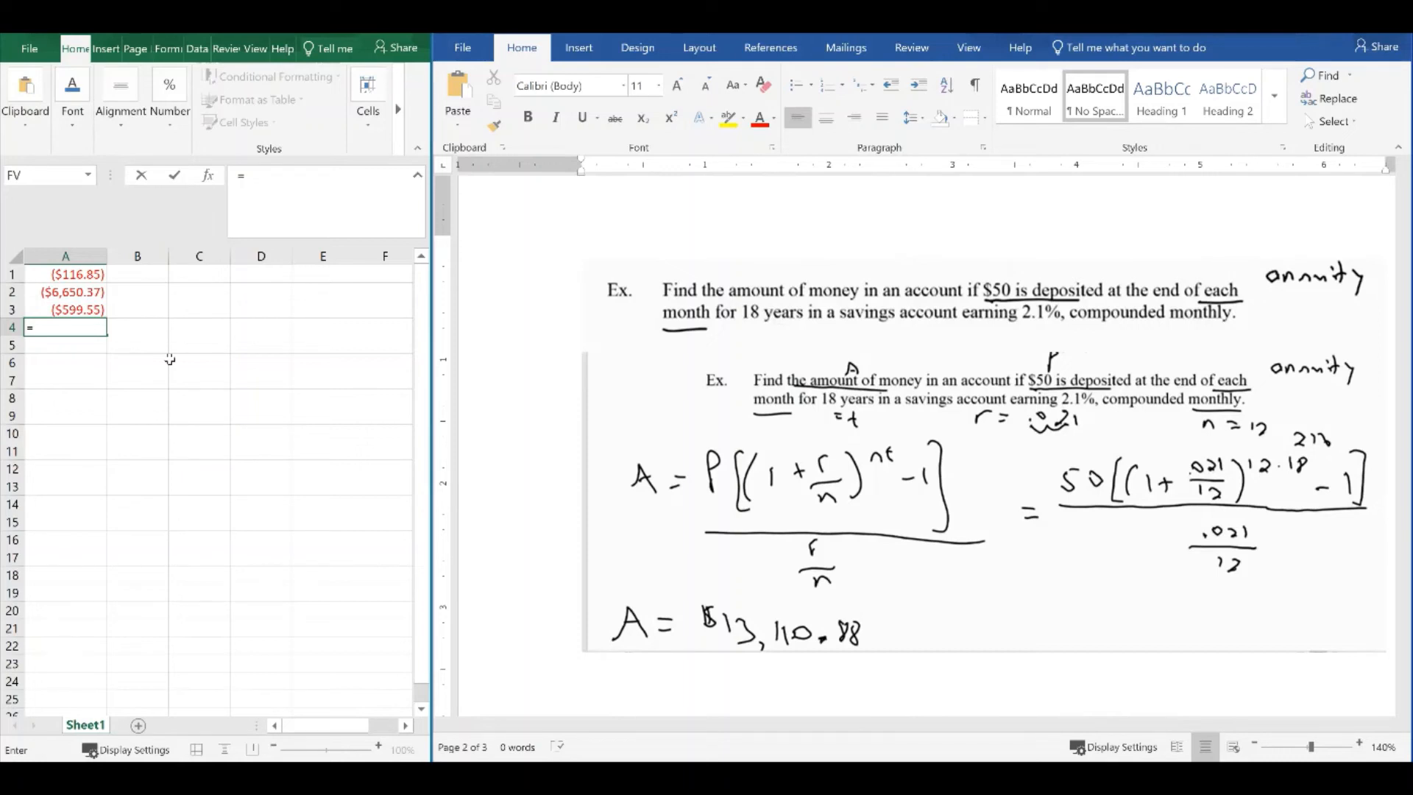
pyautogui.write('FV(2.1%/12,12*18,')
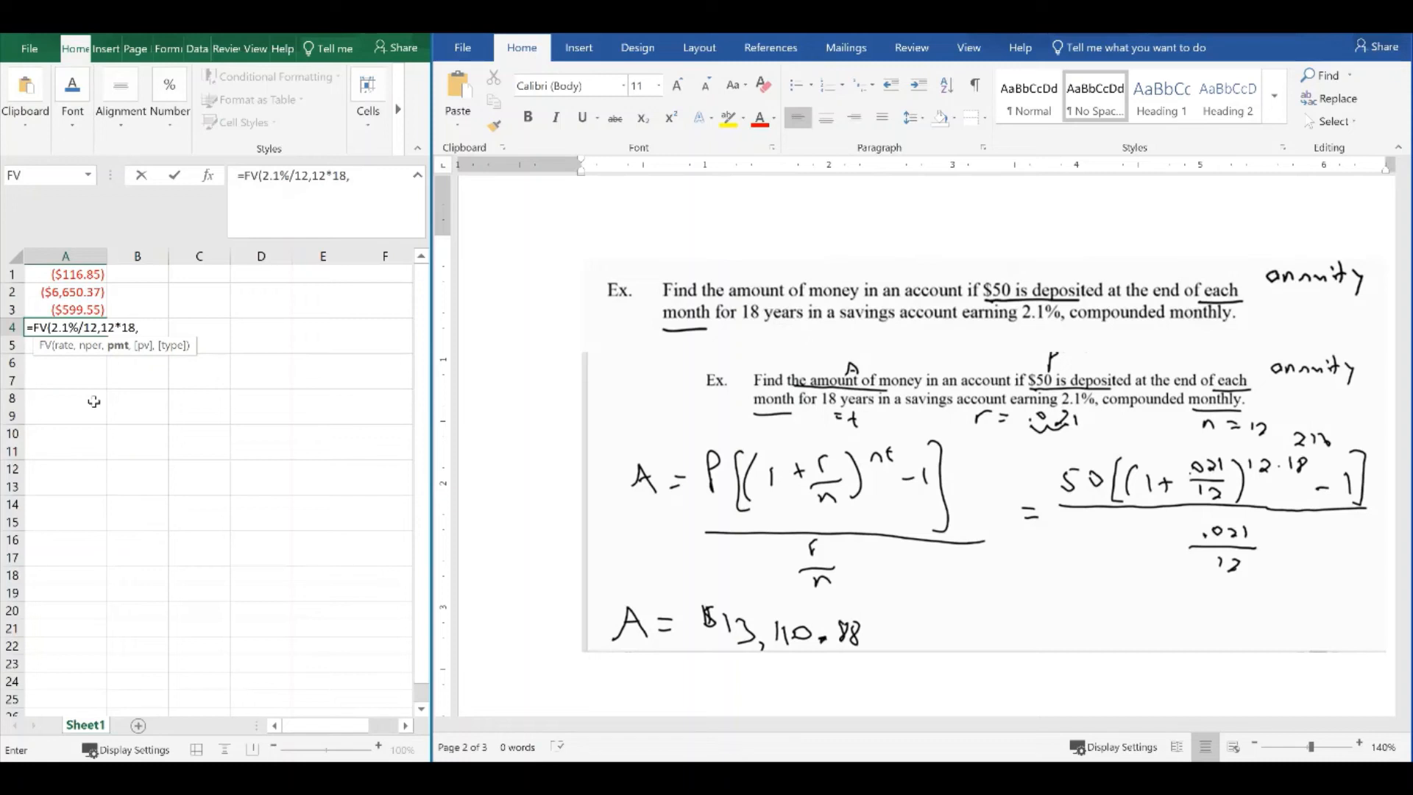
pyautogui.write('50')
pyautogui.press('Return')
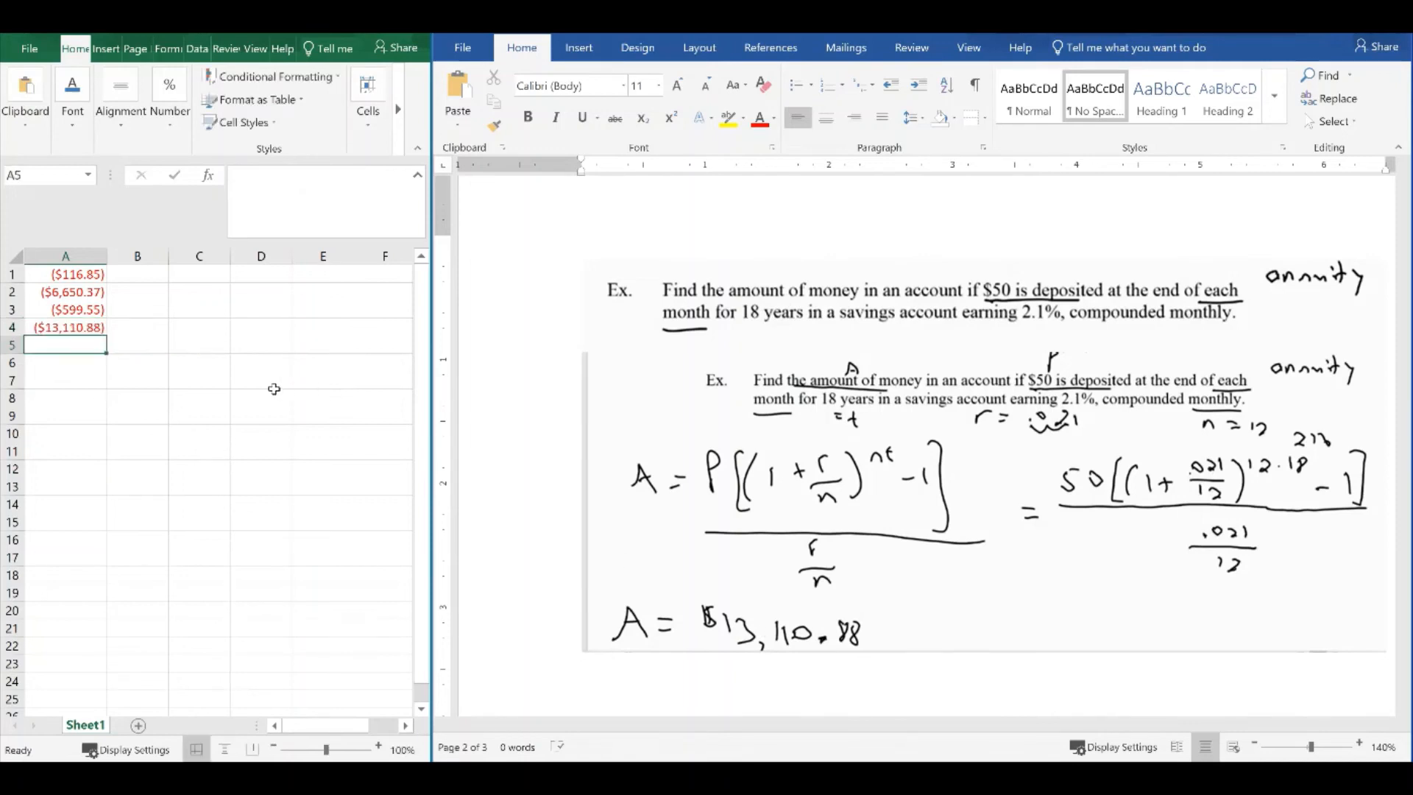
pyautogui.click(59, 329)
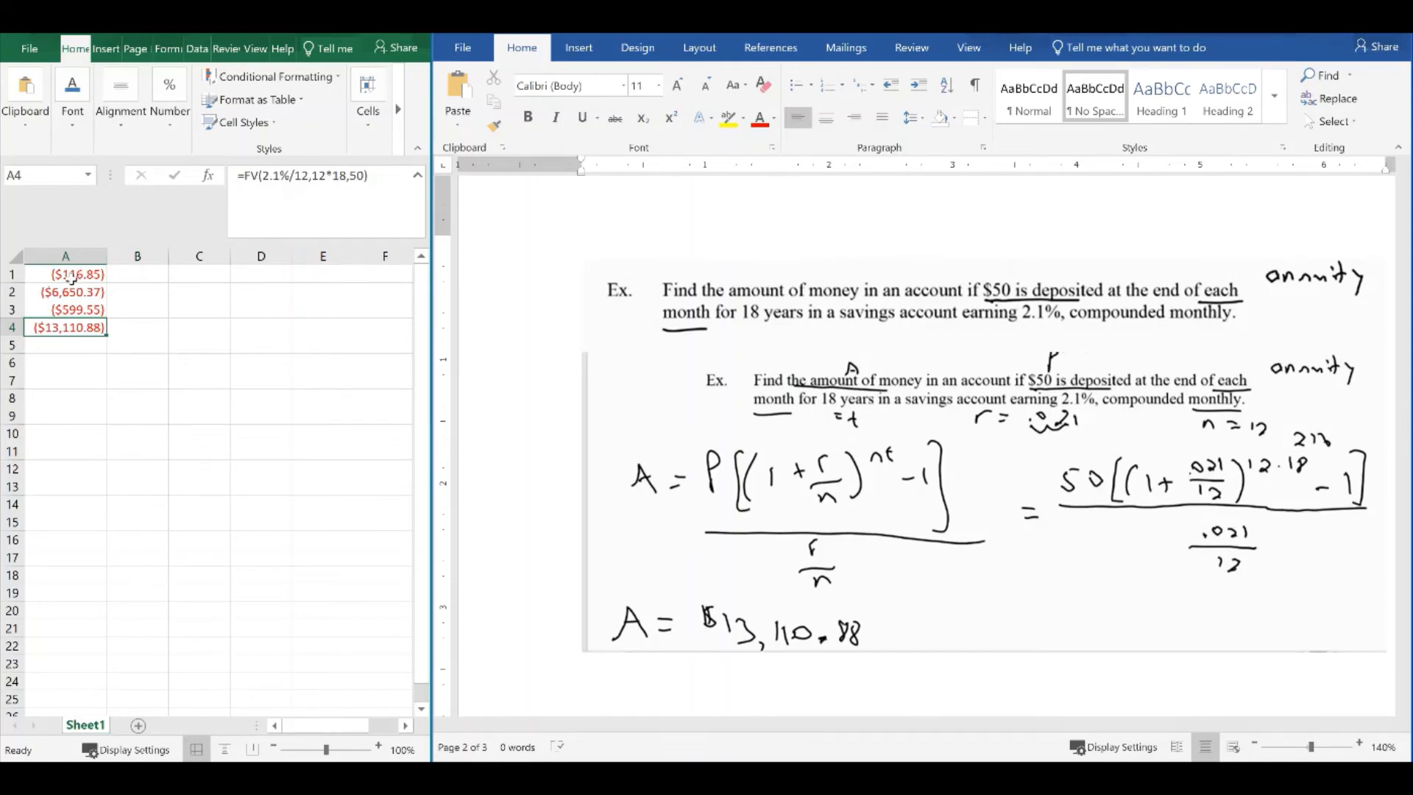
pyautogui.click(71, 277)
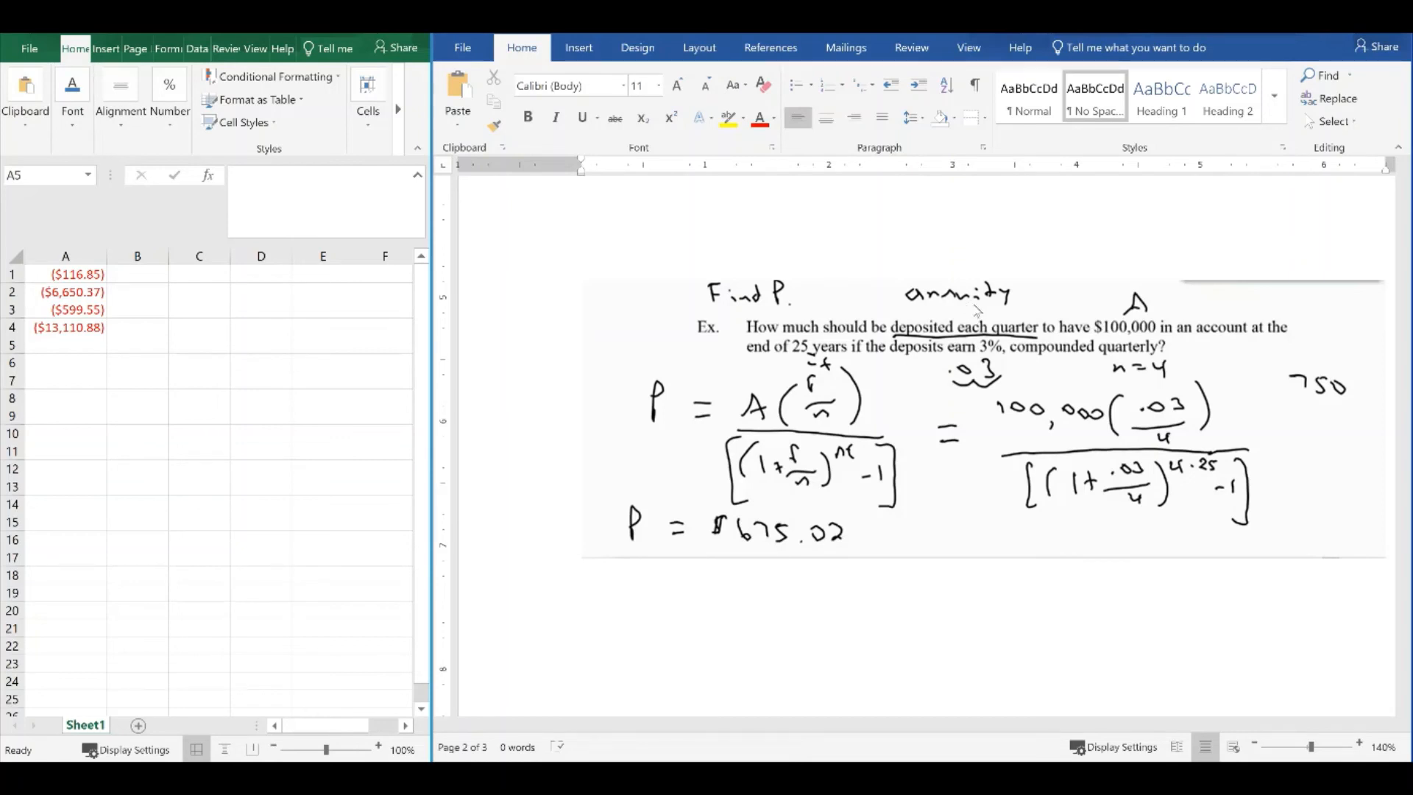
# Step: Calculate the quarterly deposit needed for $100,000 after 25 years at 3% in cell A5 with =PMT(3%/4,4*25,,100000)
pyautogui.click(62, 365)
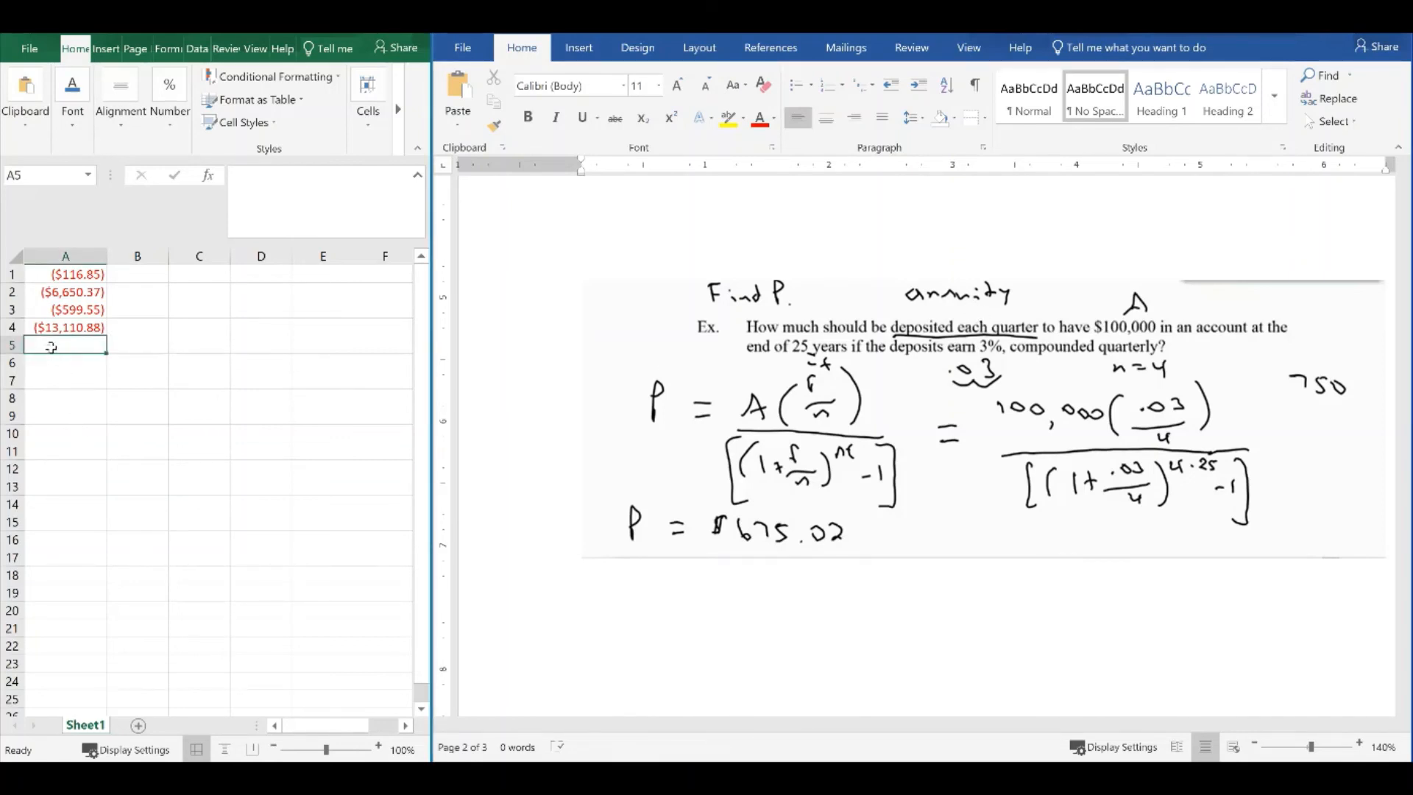
pyautogui.write('=pm')
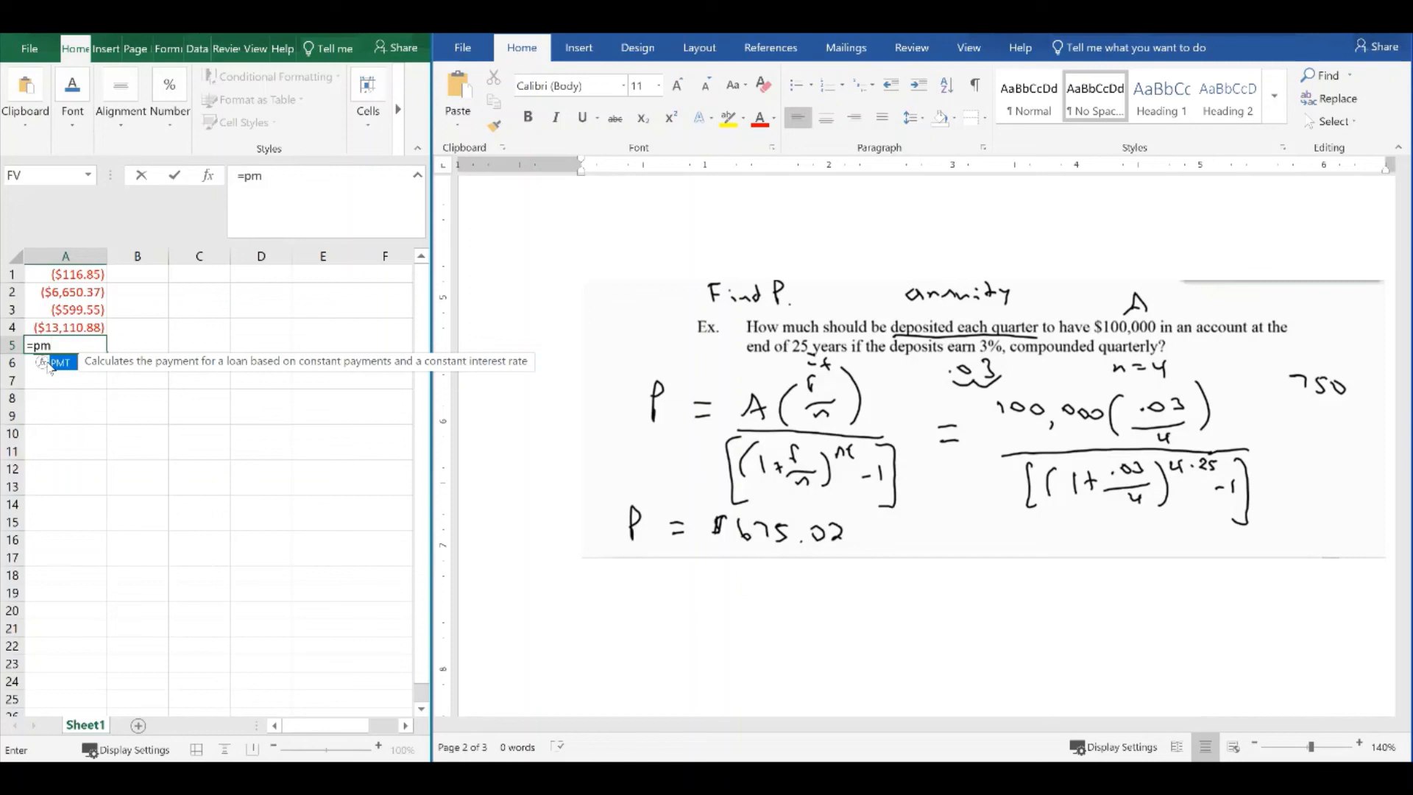
pyautogui.doubleClick(48, 364)
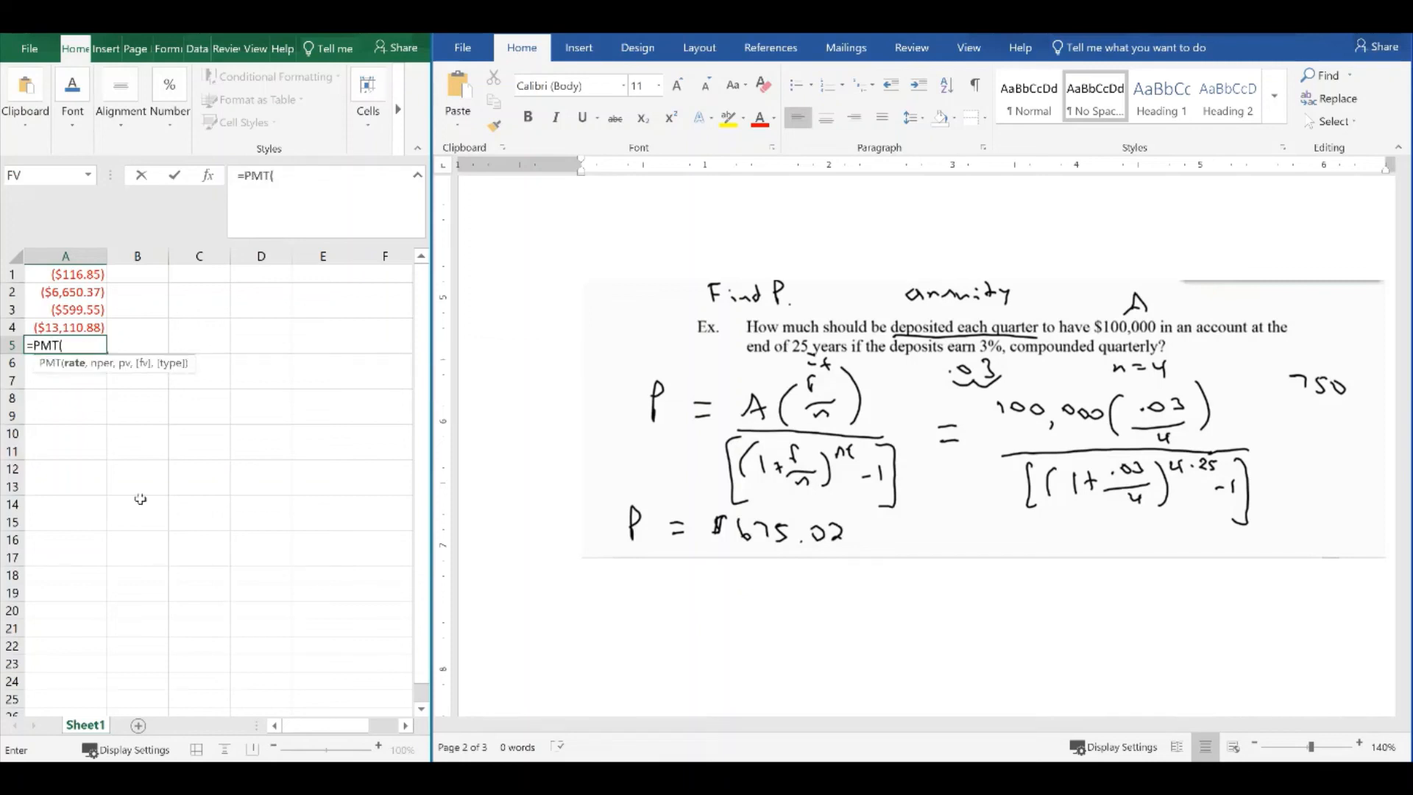
pyautogui.write('3%/')
pyautogui.write('4,4*25')
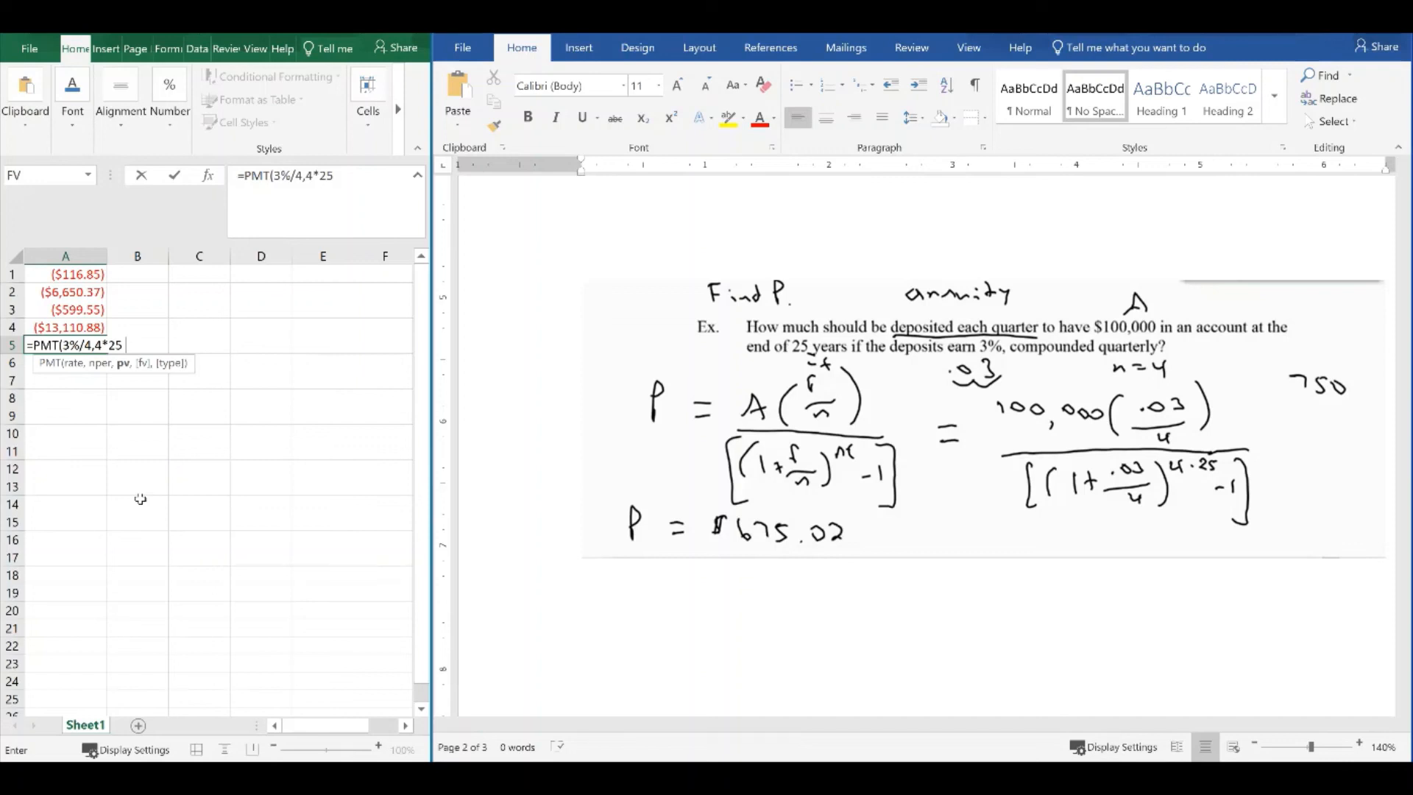
pyautogui.write(',,10000')
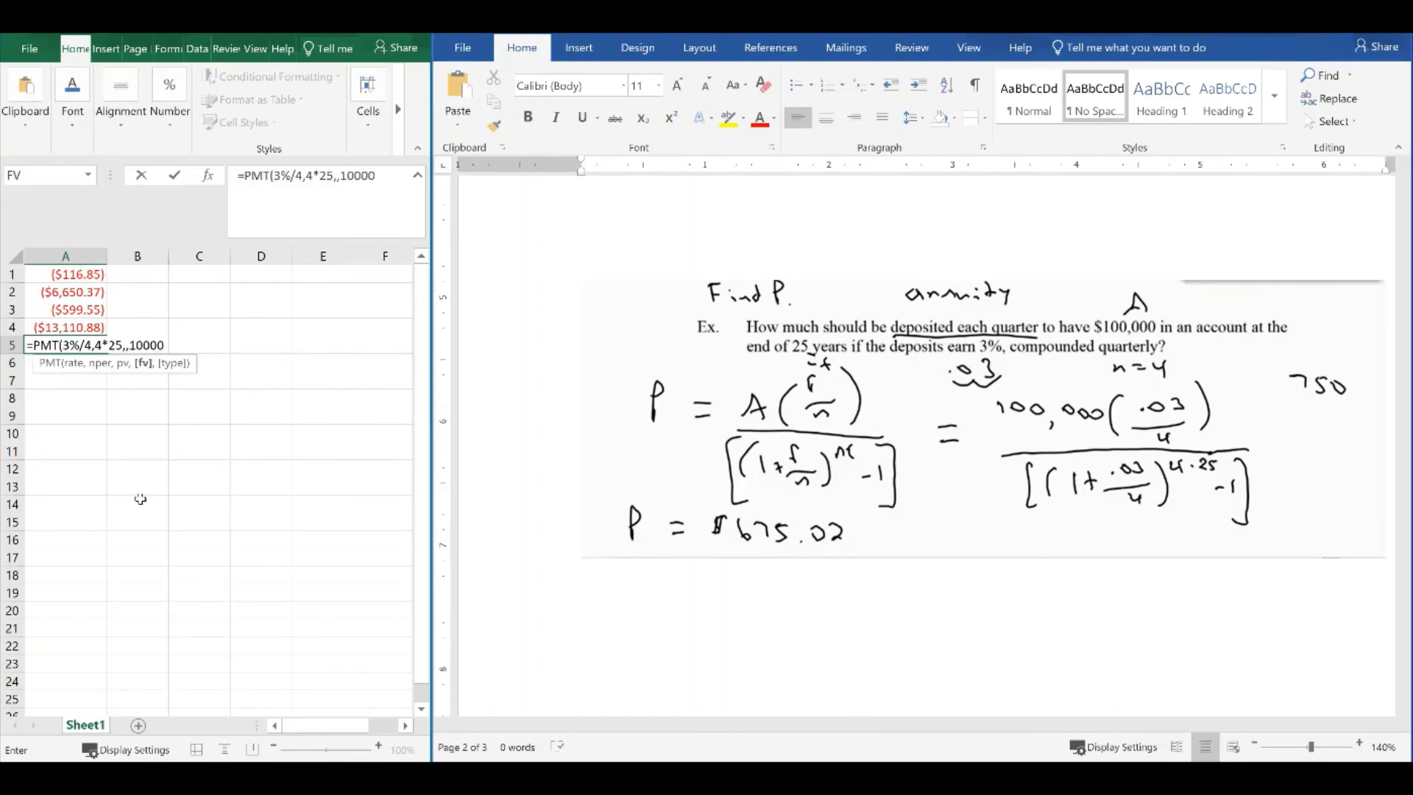
pyautogui.write('0')
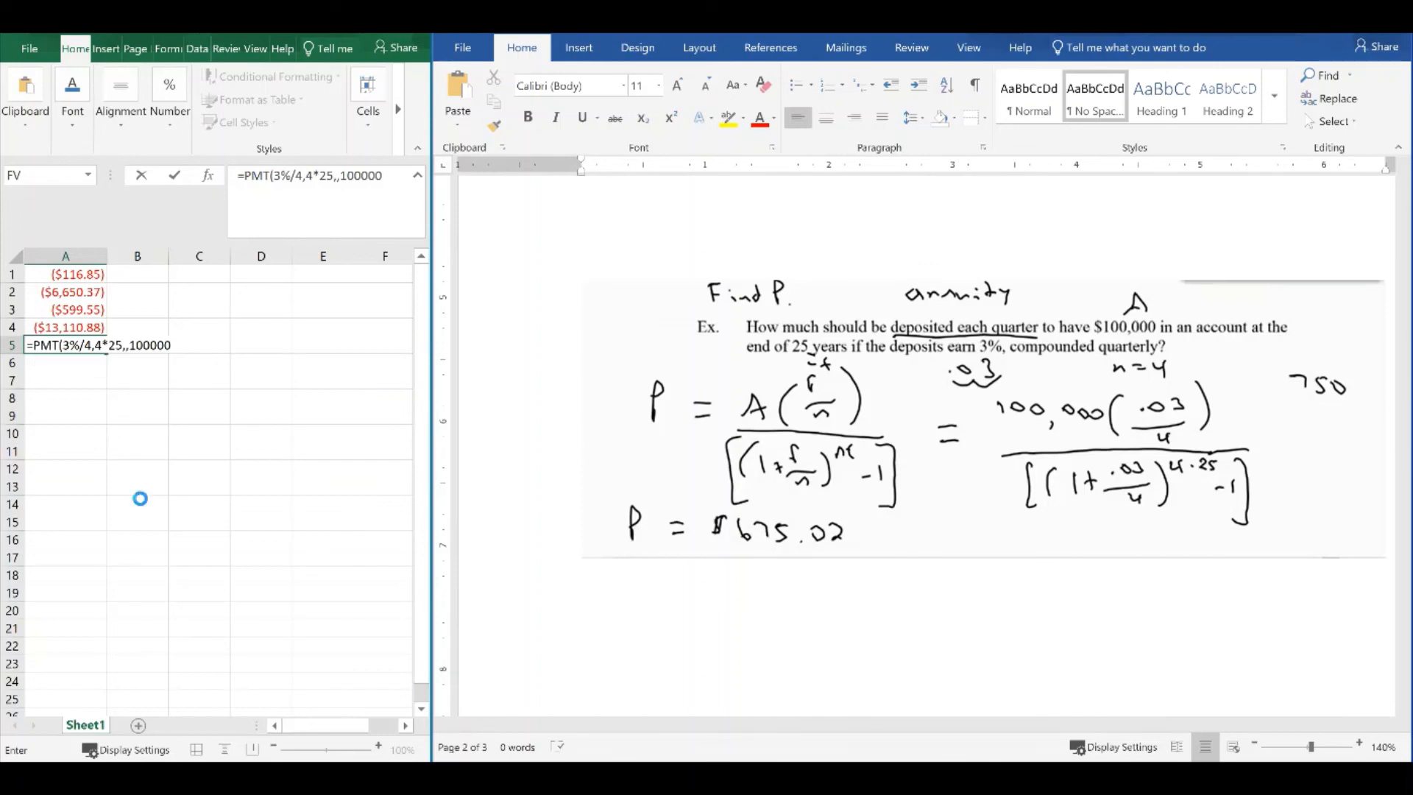
pyautogui.hotkey('ctrl', 'Return')
pyautogui.press('Return')
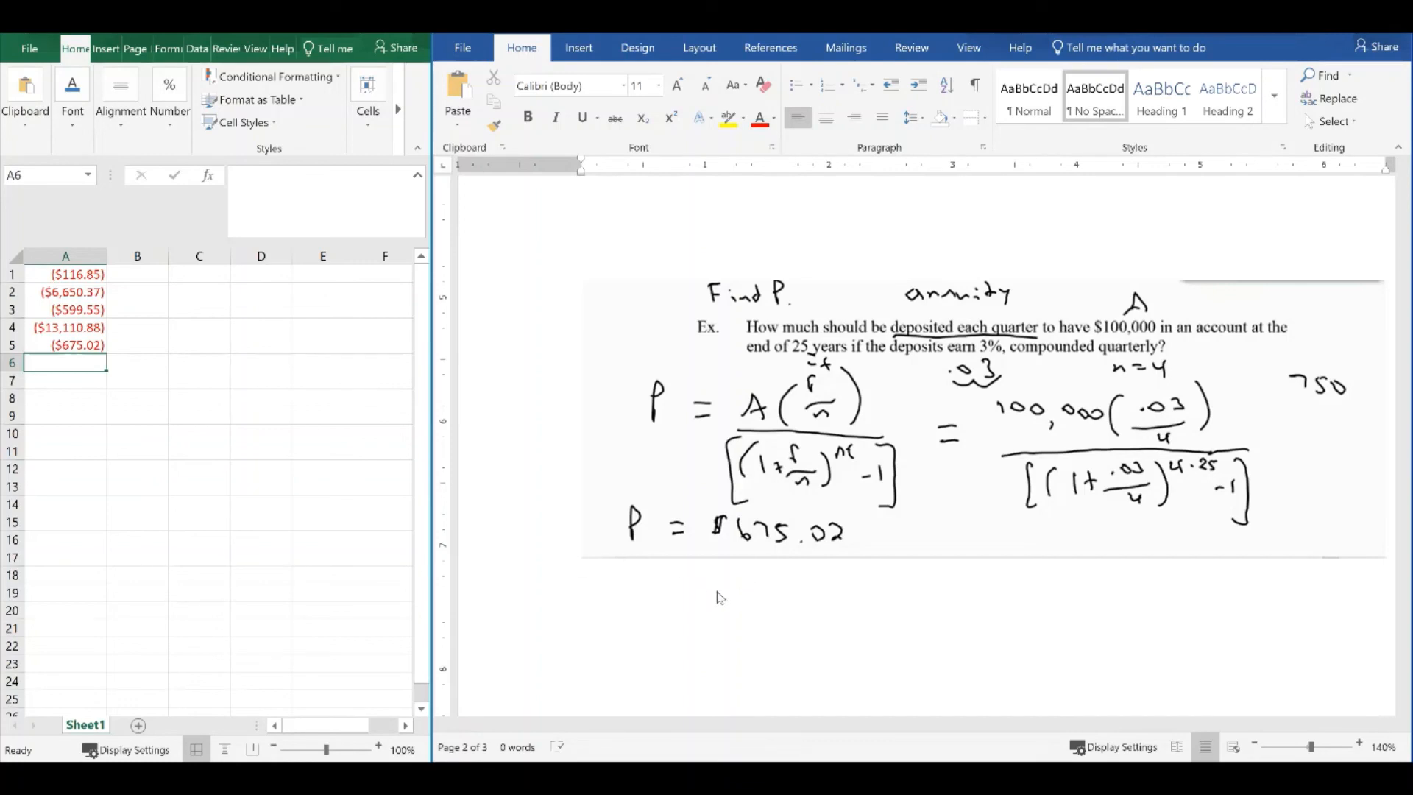
pyautogui.scroll(-1, 747, 612)
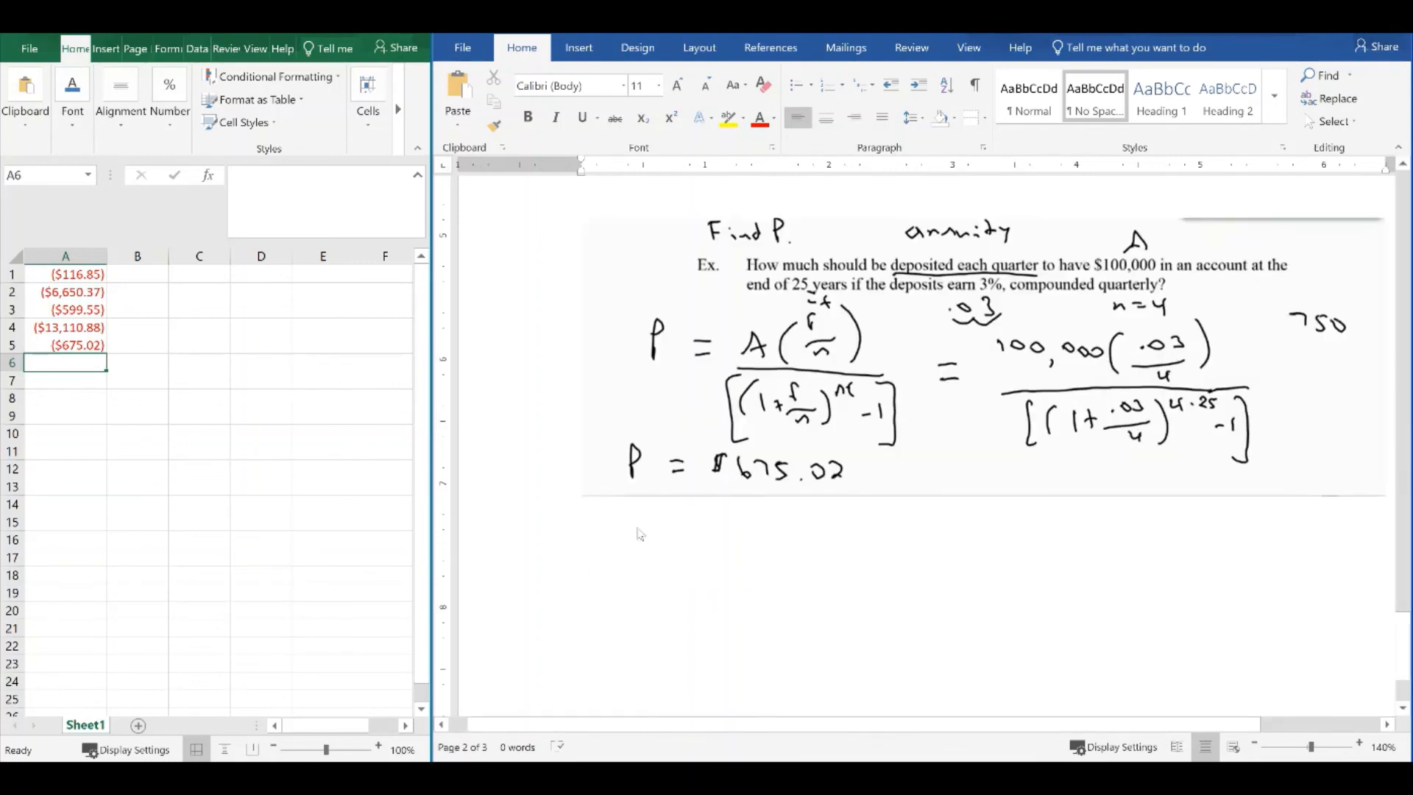